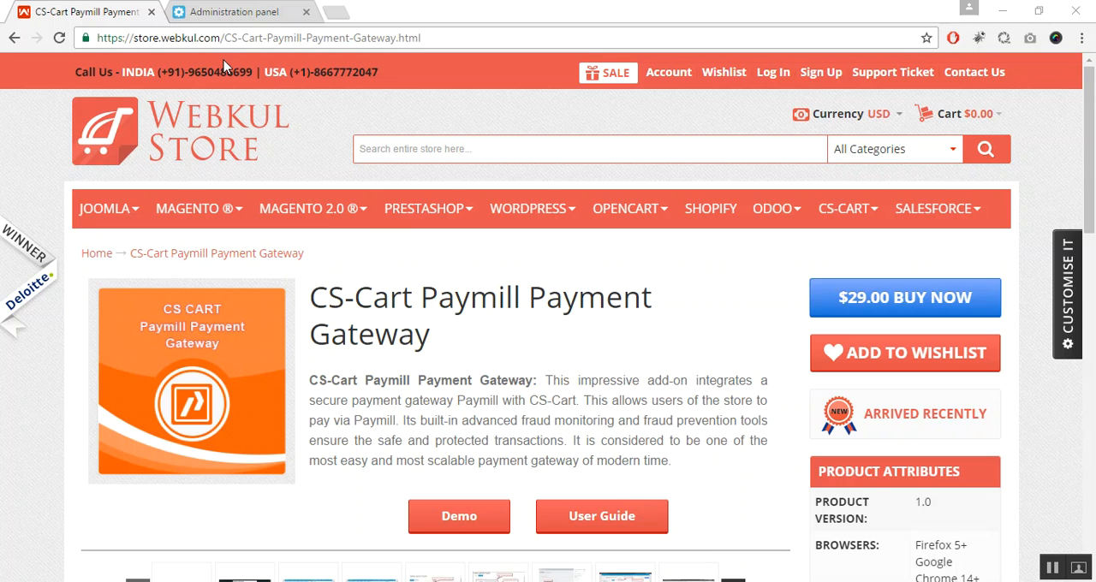
Step: Switch to the store's administration panel and open the add-on management page
left_click(238, 14)
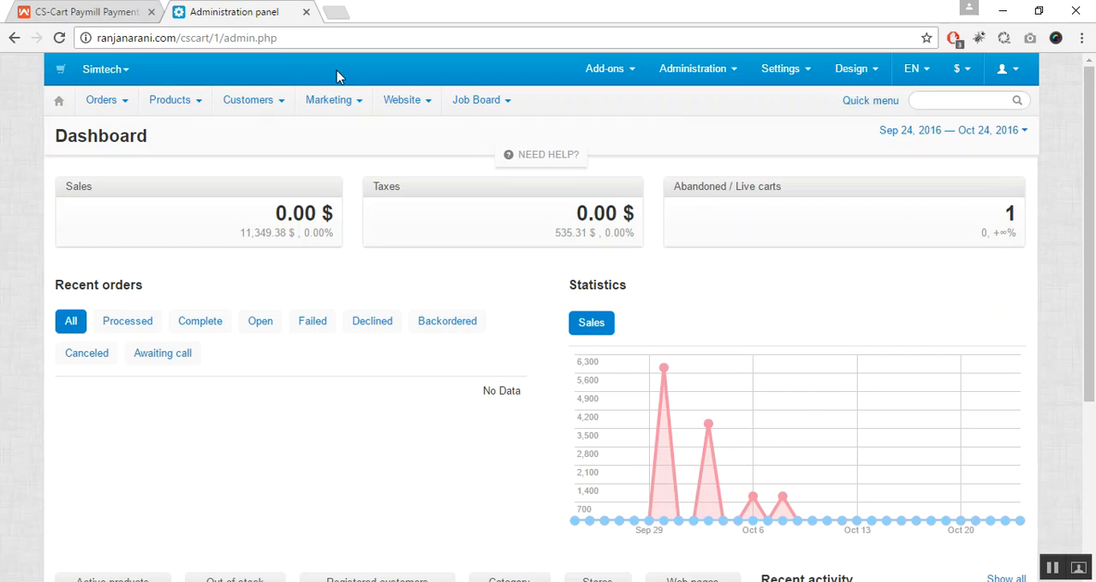
mouse_move(606, 66)
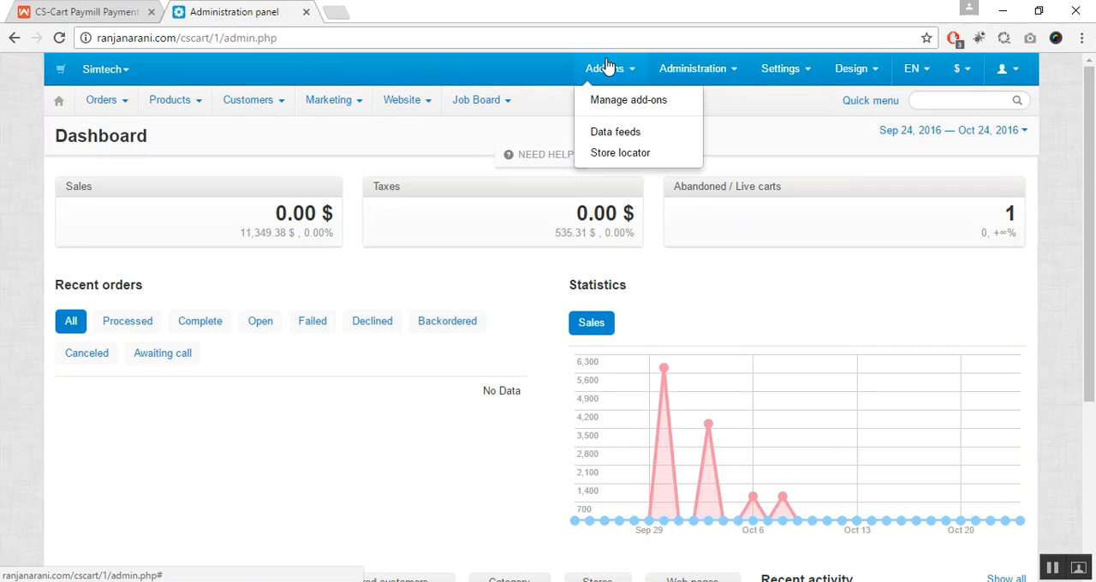
left_click(614, 100)
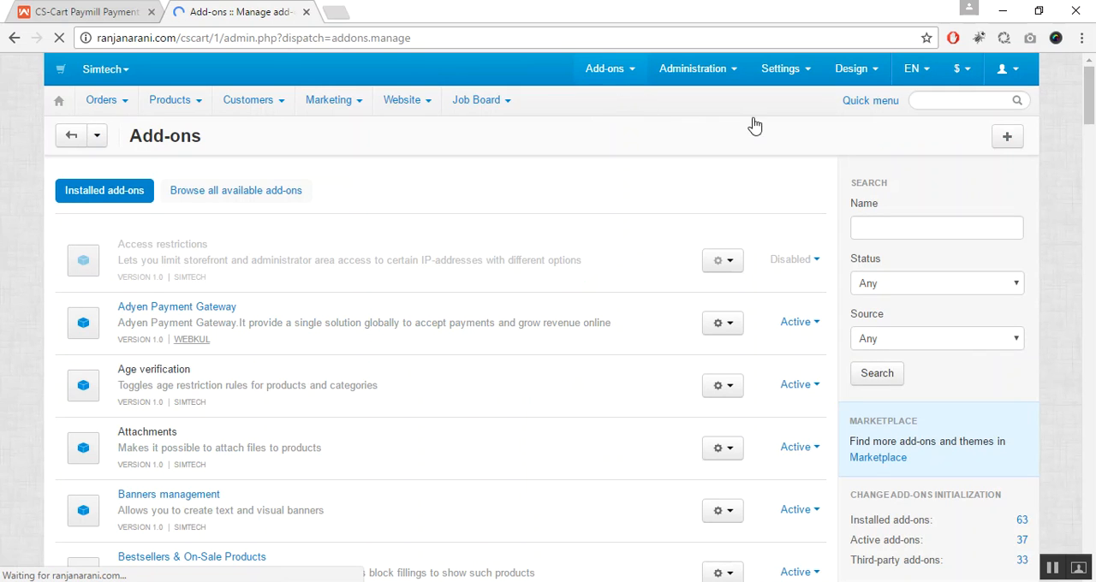
Step: Upload and install the add-on from the local archive paymill_4.3.x.zip, and dismiss the installation notice
left_click(1005, 137)
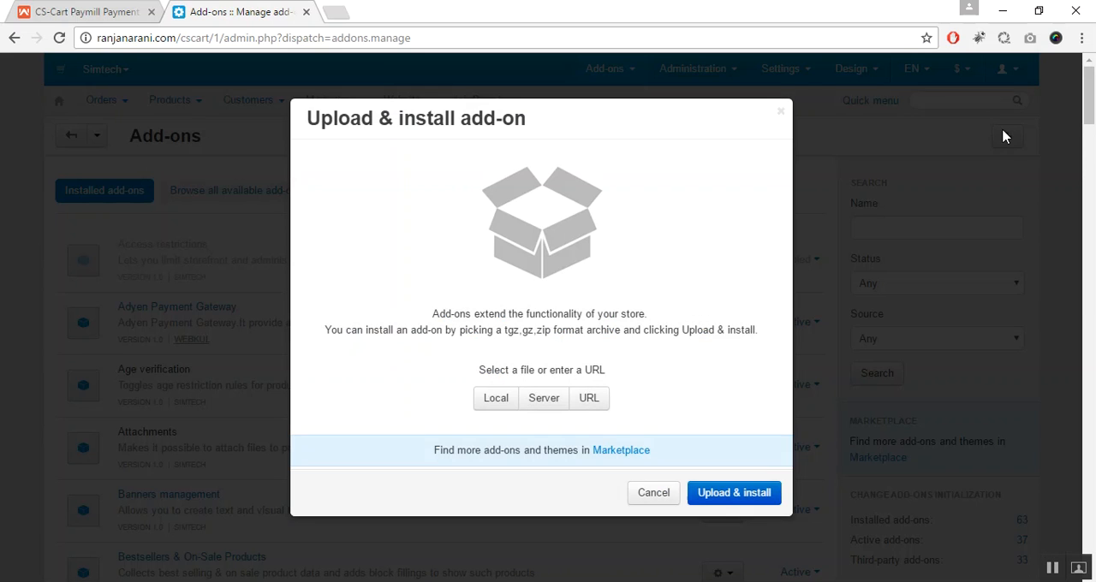
left_click(495, 399)
left_click(235, 196)
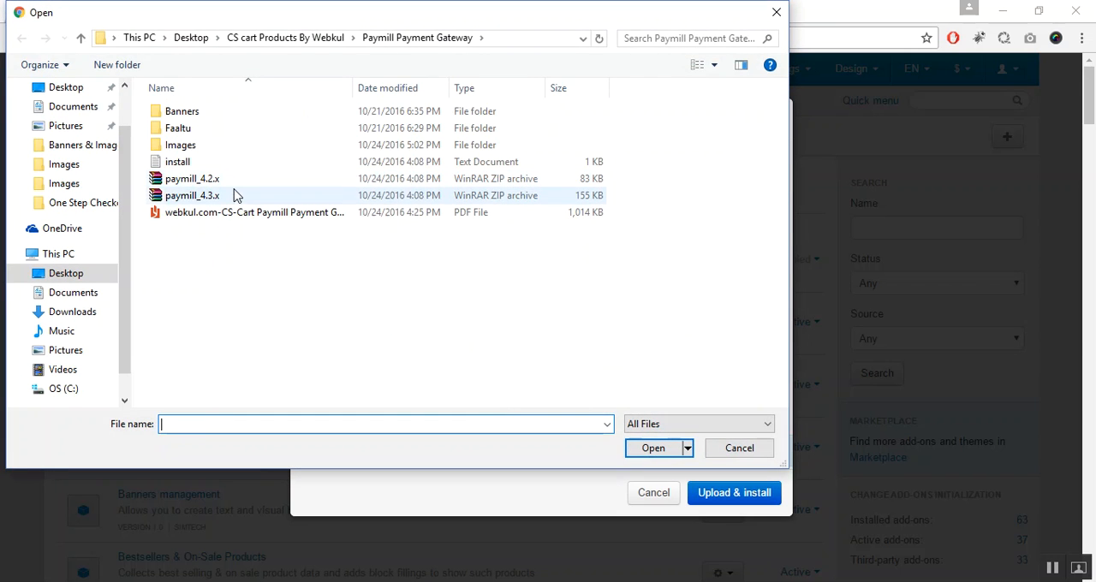
double_click(235, 196)
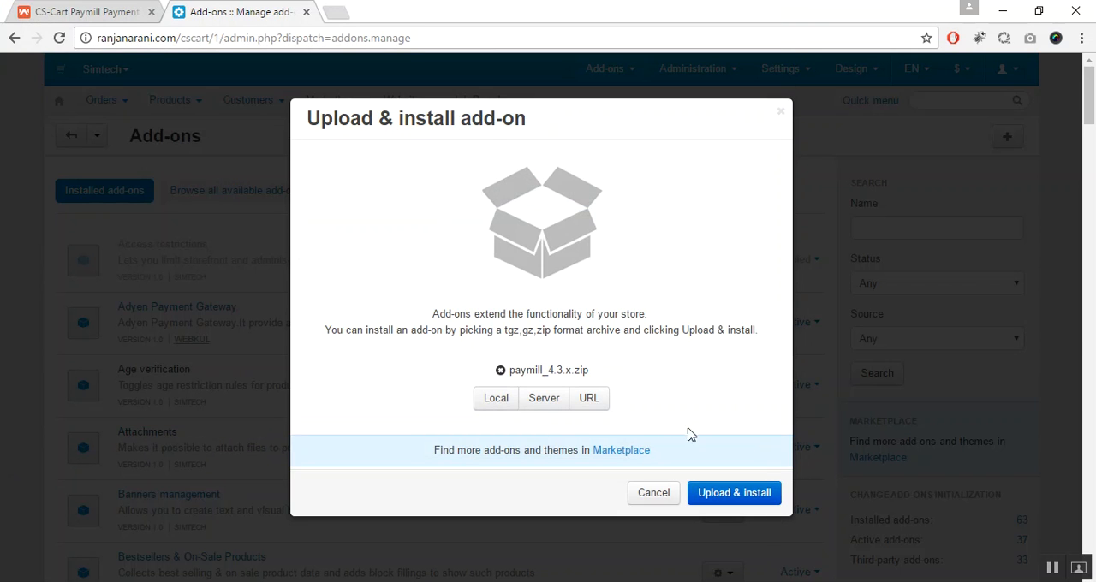
left_click(758, 502)
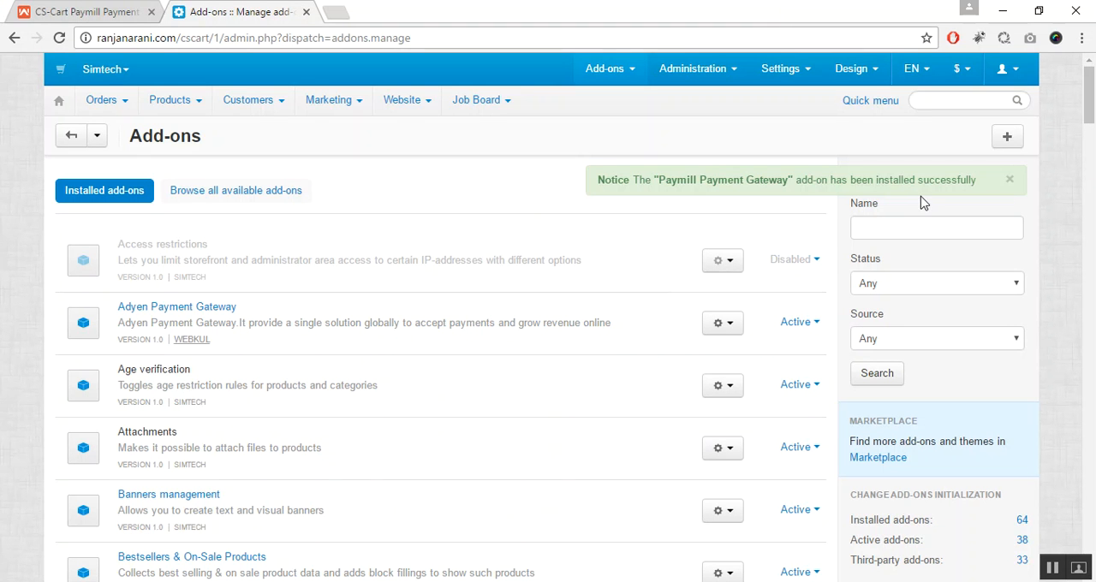
left_click(1009, 180)
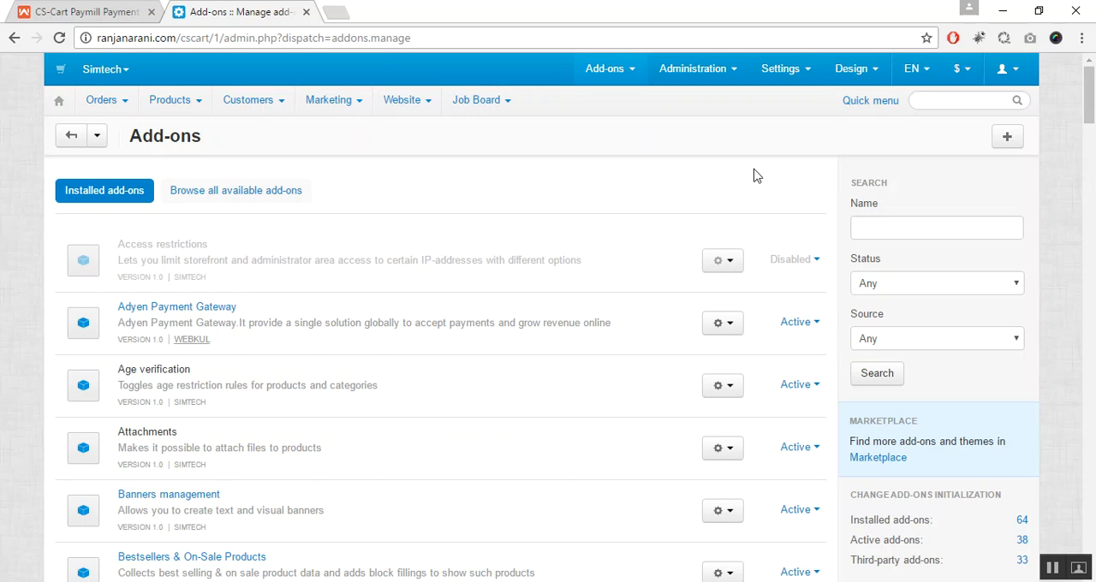
Step: Start a new payment method in the store's payment methods and name it Paymill
left_click(718, 78)
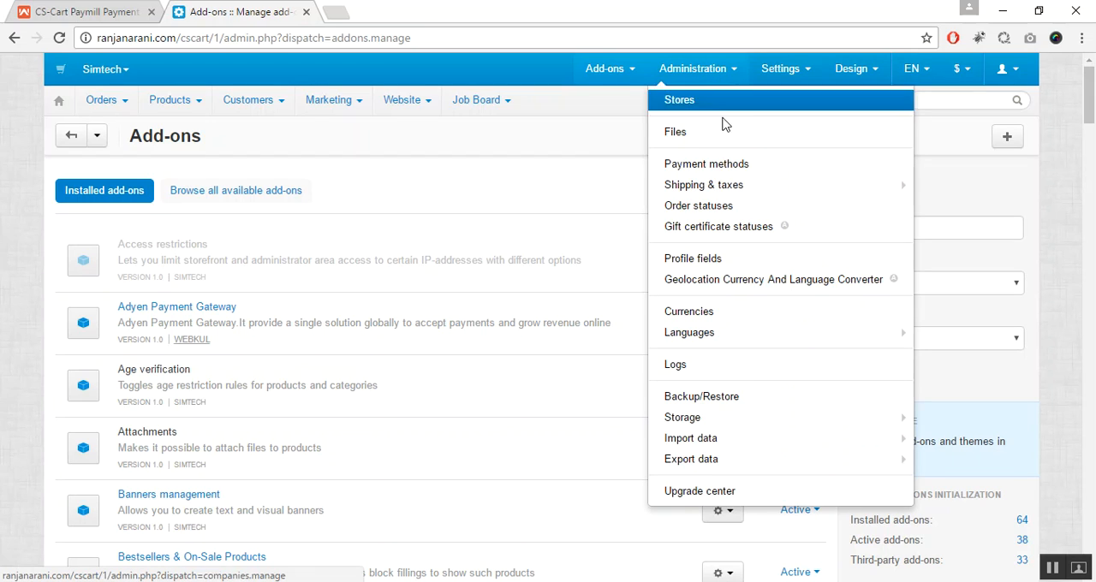
left_click(732, 176)
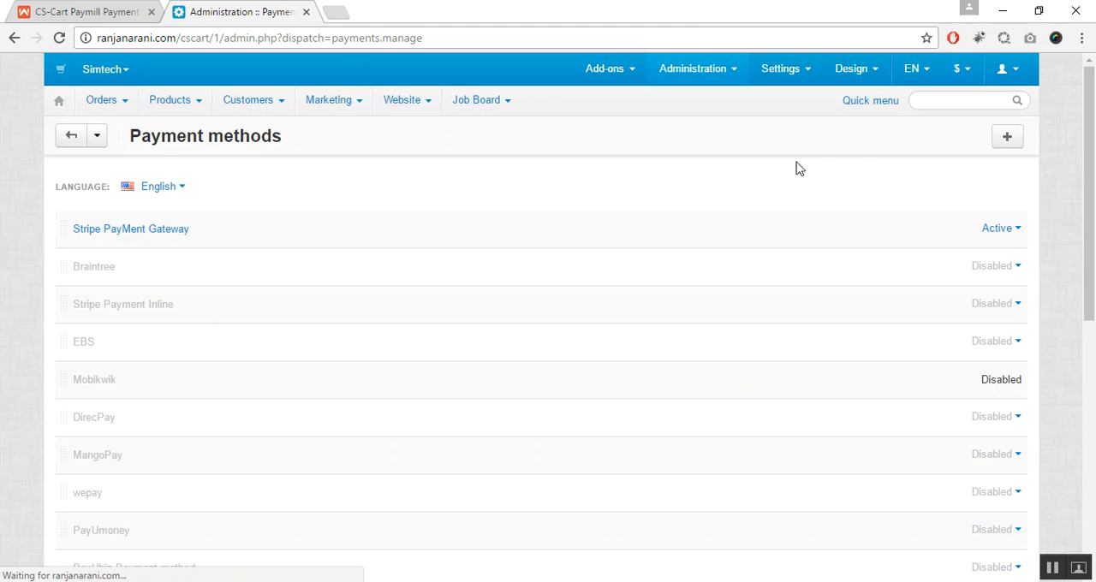
left_click(1009, 138)
left_click(463, 215)
type("Paymill")
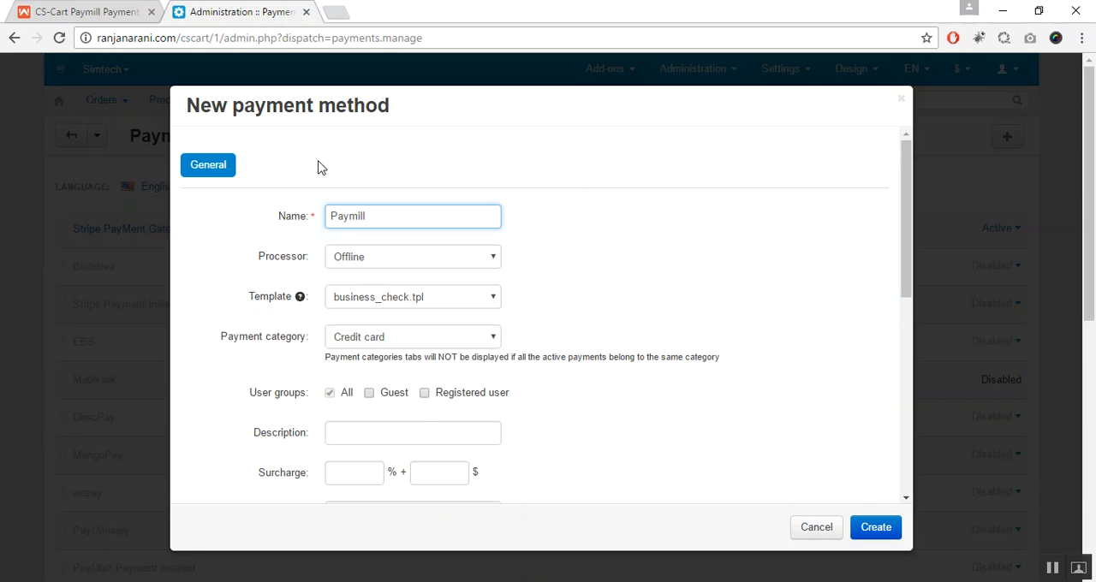
Step: Set the payment method's template to cc_paymill.tpl and its processor to Paymill Payment Gateway
left_click(491, 298)
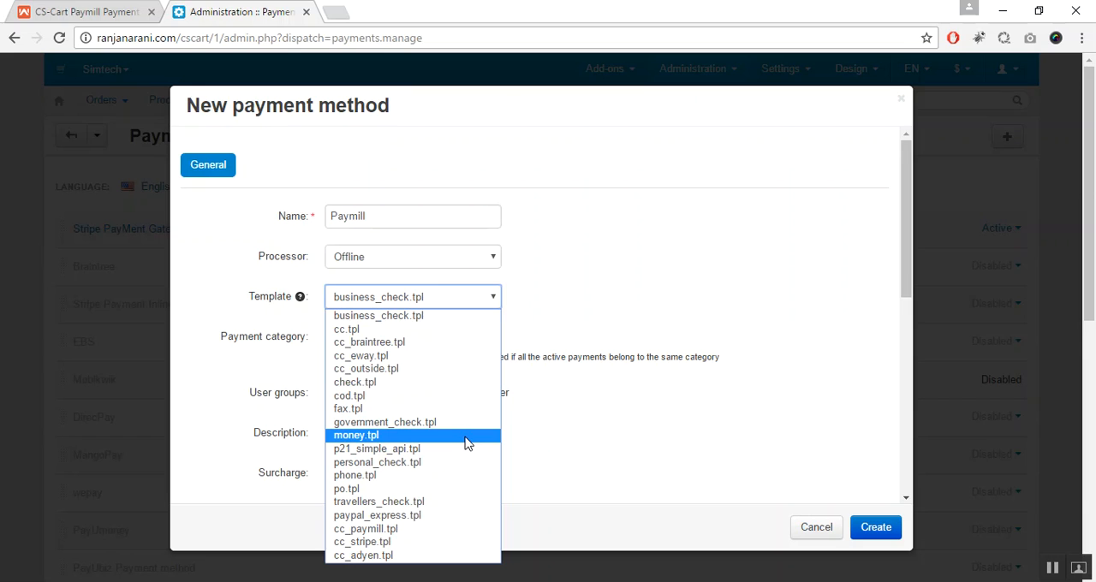
left_click(463, 529)
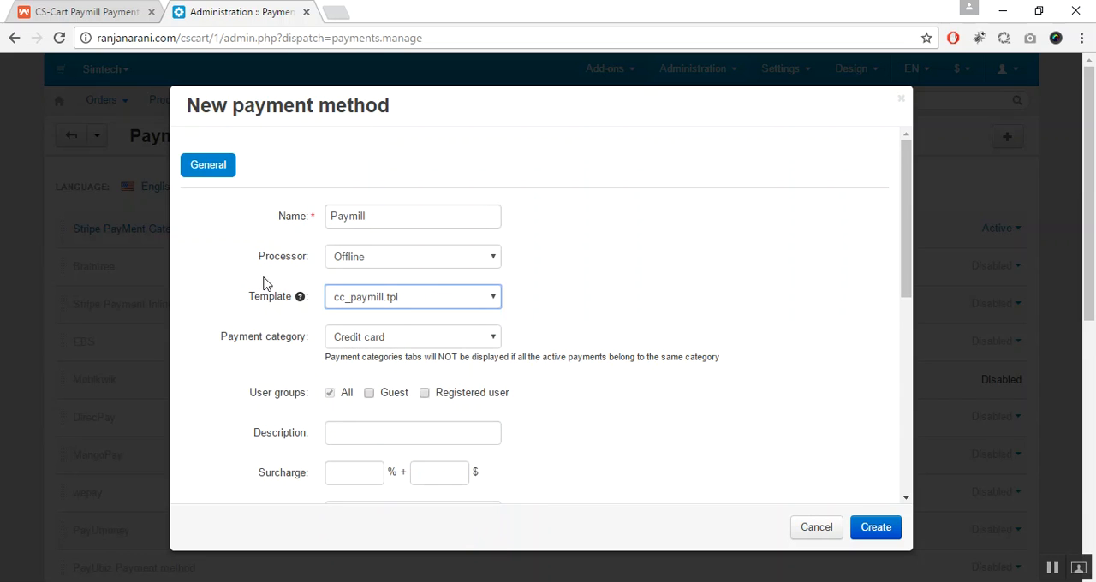
left_click(404, 268)
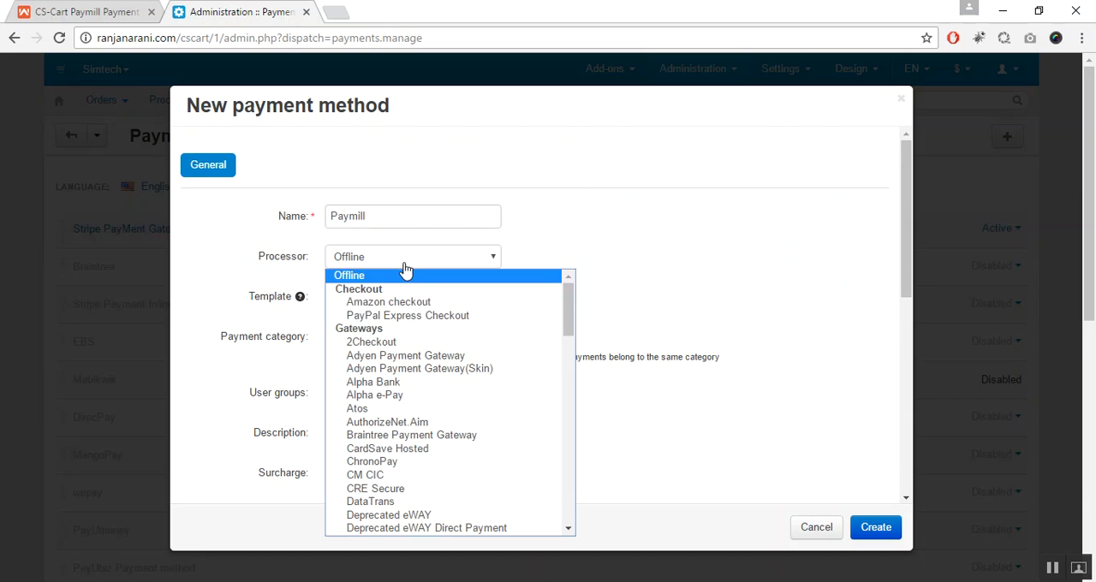
type("paymill Payment Gateway")
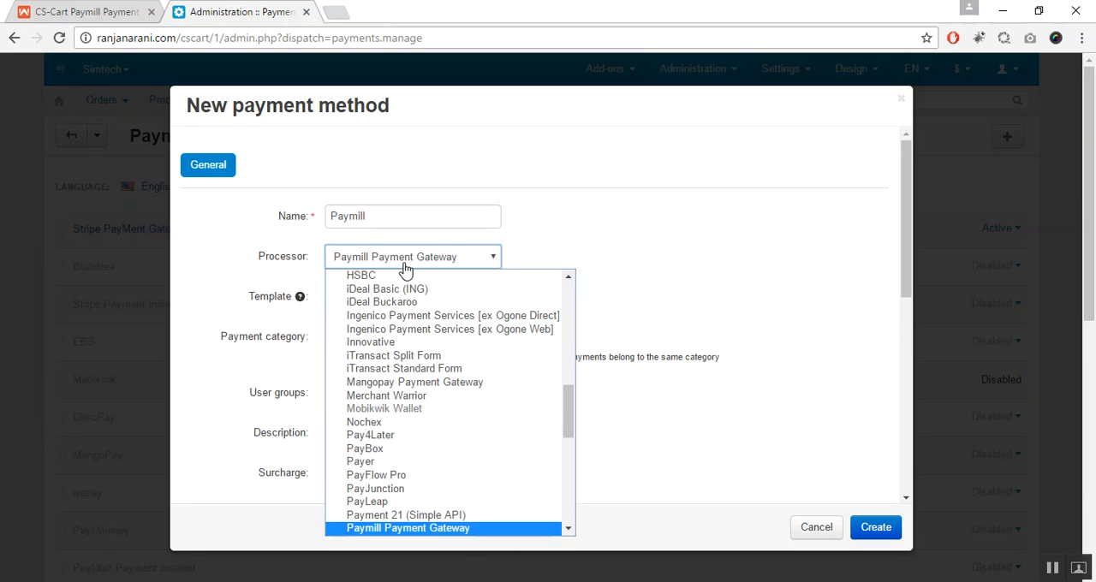
left_click(480, 529)
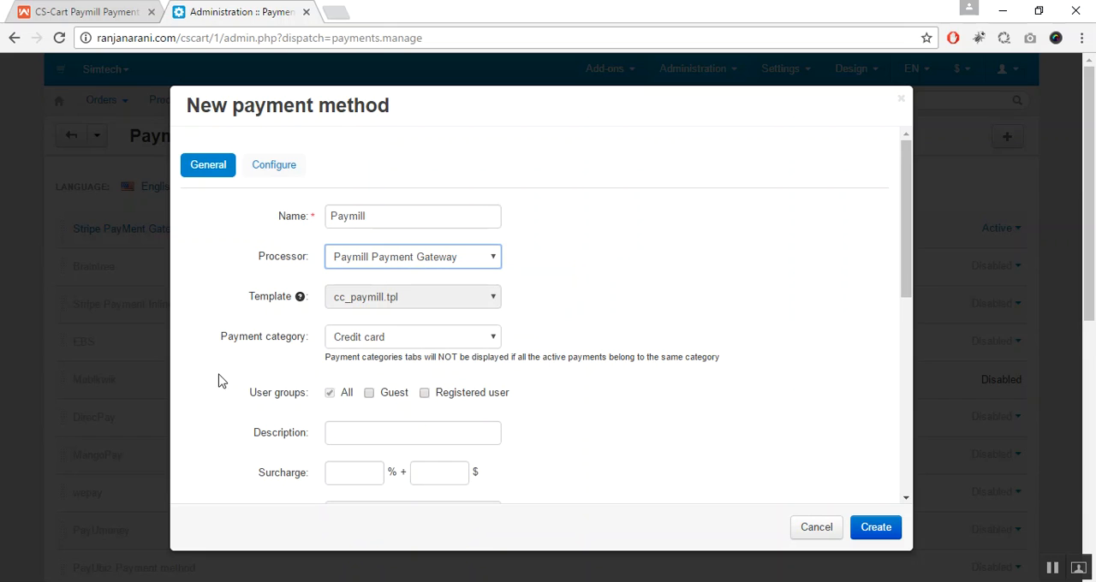
Step: Set the payment category of the new Paymill method to Credit card
left_click_drag(220, 338, 301, 351)
left_click(396, 341)
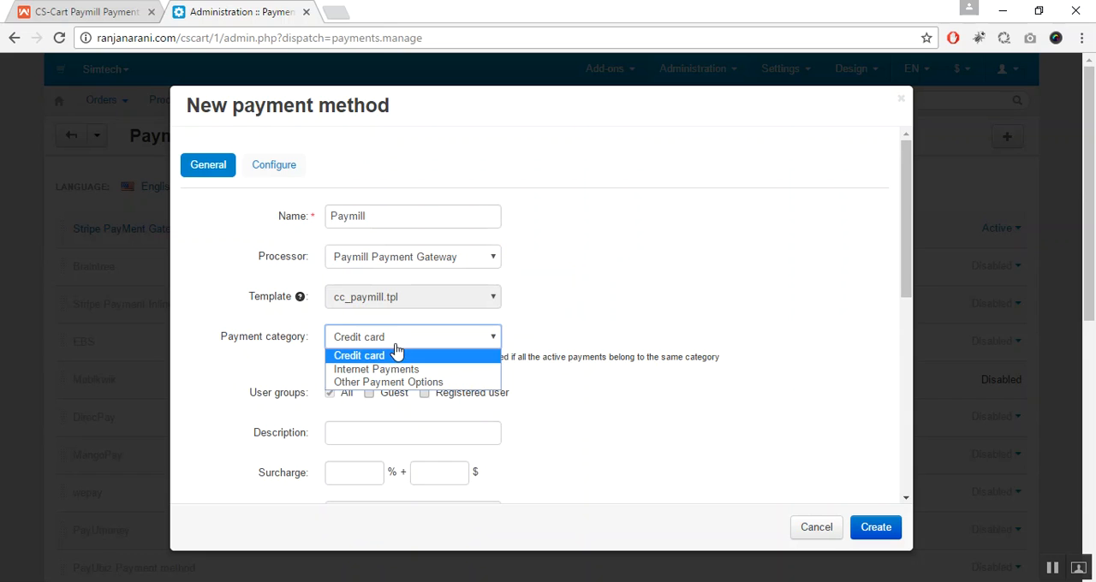
left_click(397, 353)
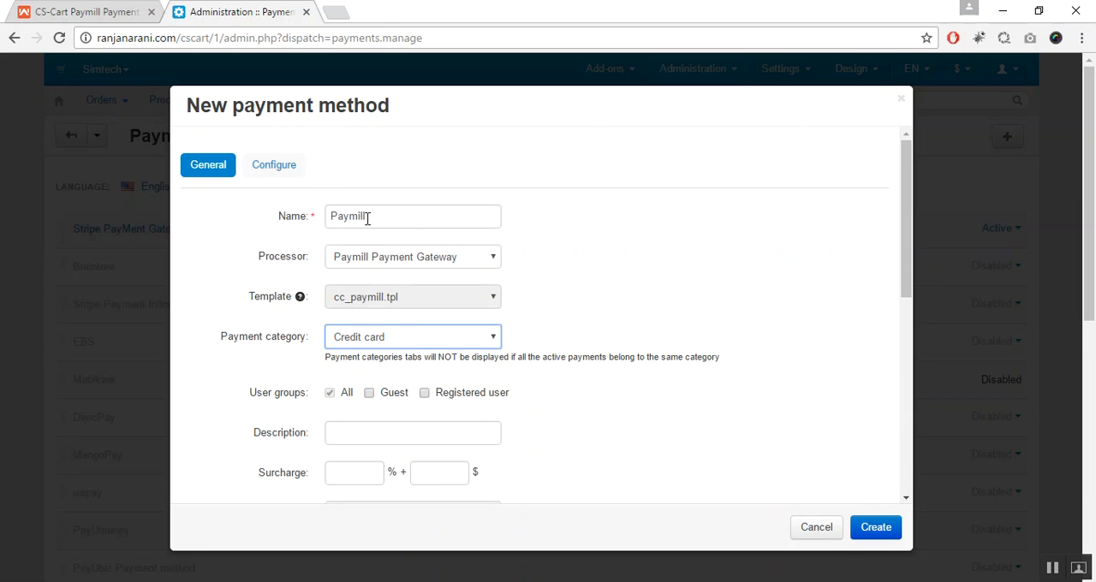
left_click_drag(909, 251, 911, 228)
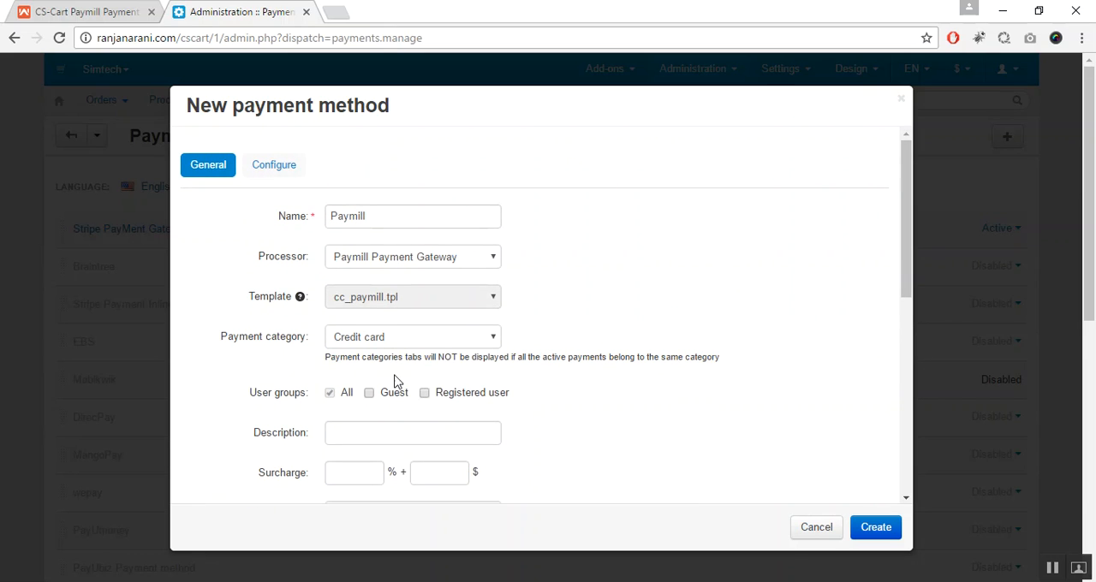
Step: Open the Paymill processor's configuration settings and set the payment mode to Test
left_click(283, 167)
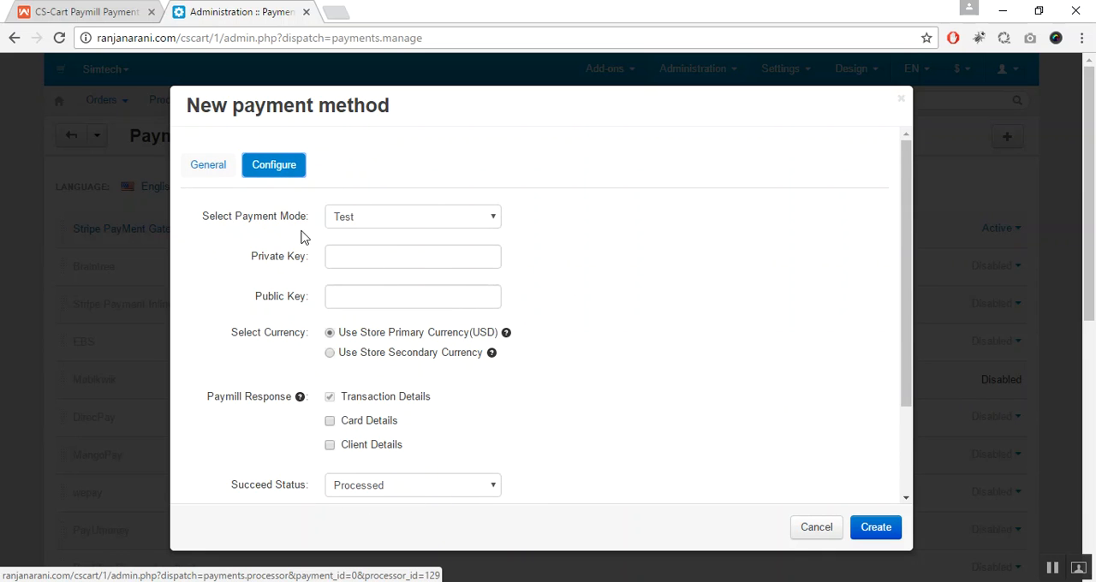
left_click(435, 220)
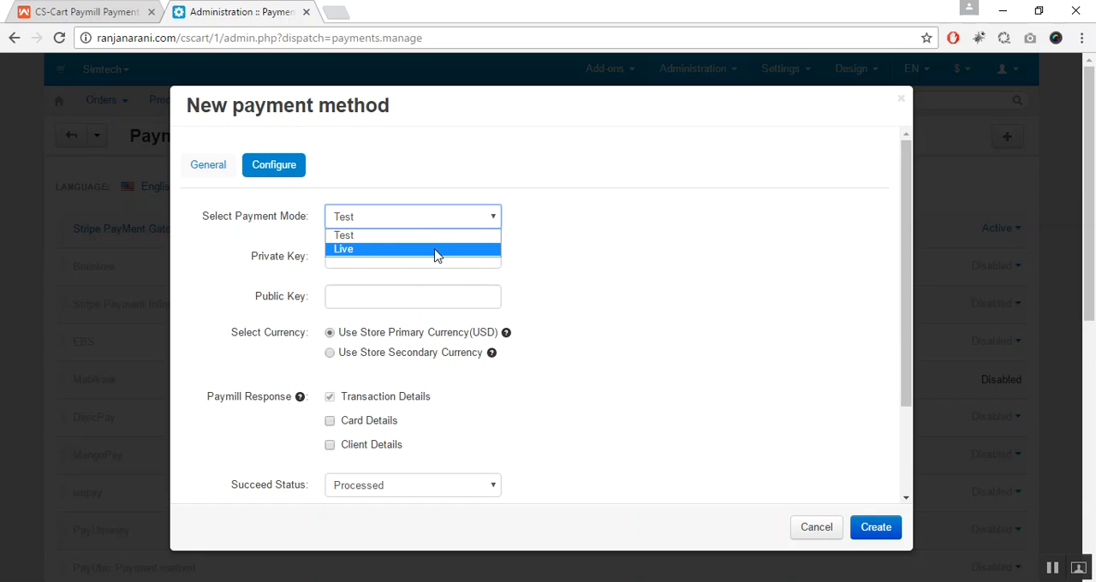
left_click(435, 250)
left_click(448, 224)
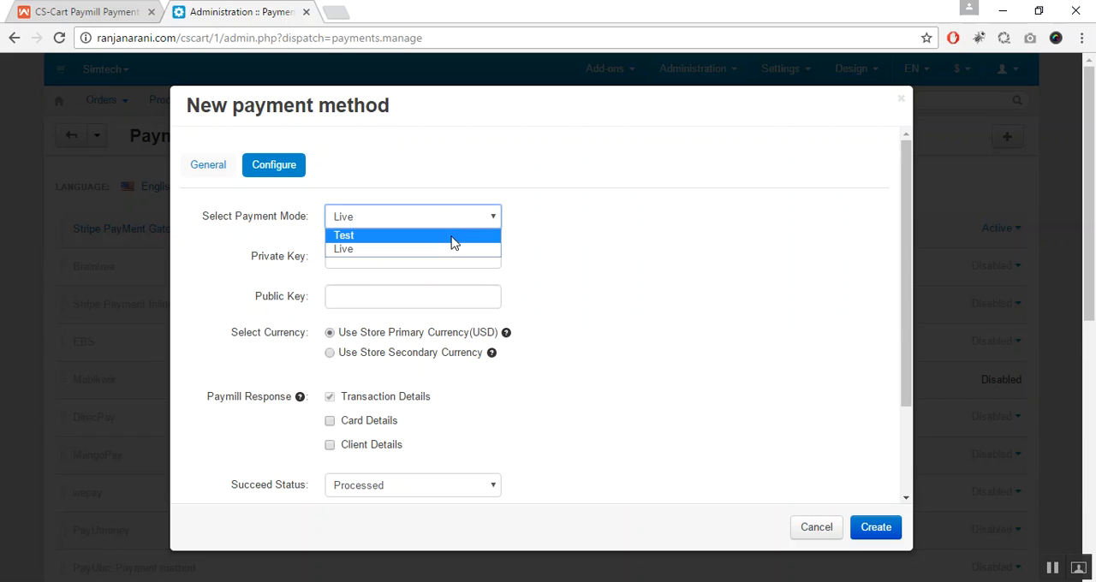
left_click(454, 239)
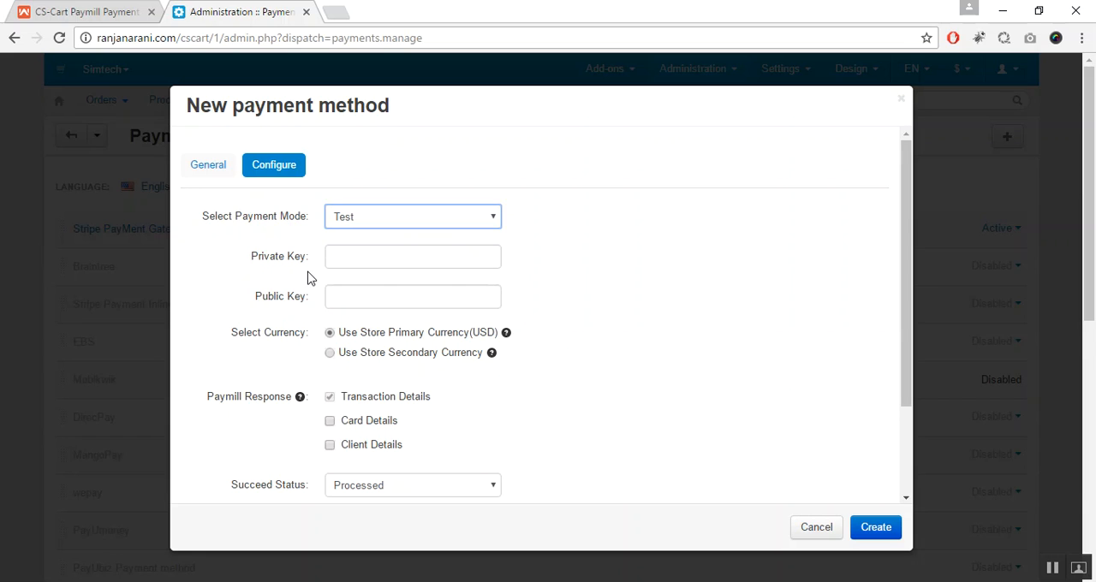
left_click_drag(250, 262, 310, 260)
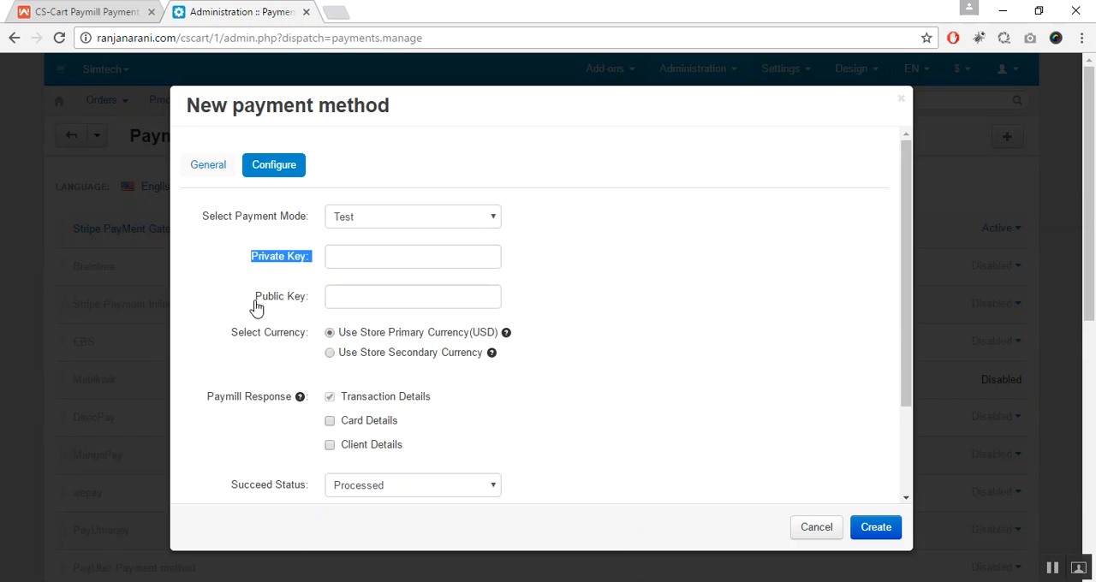
left_click_drag(256, 301, 309, 305)
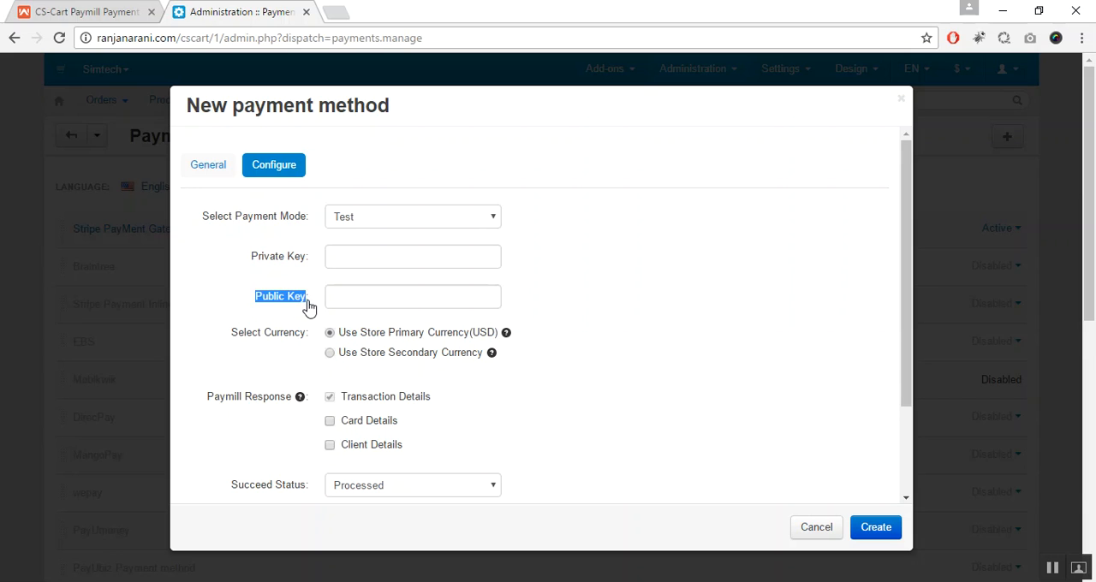
left_click(348, 290)
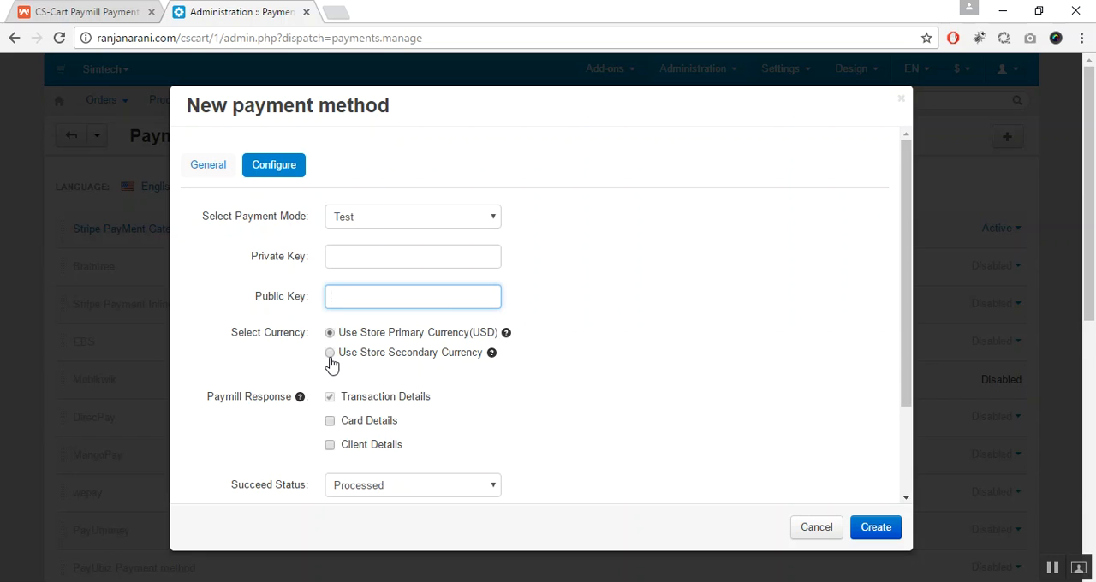
Step: Include Card Details and Client Details in the Paymill response
left_click_drag(907, 362, 919, 423)
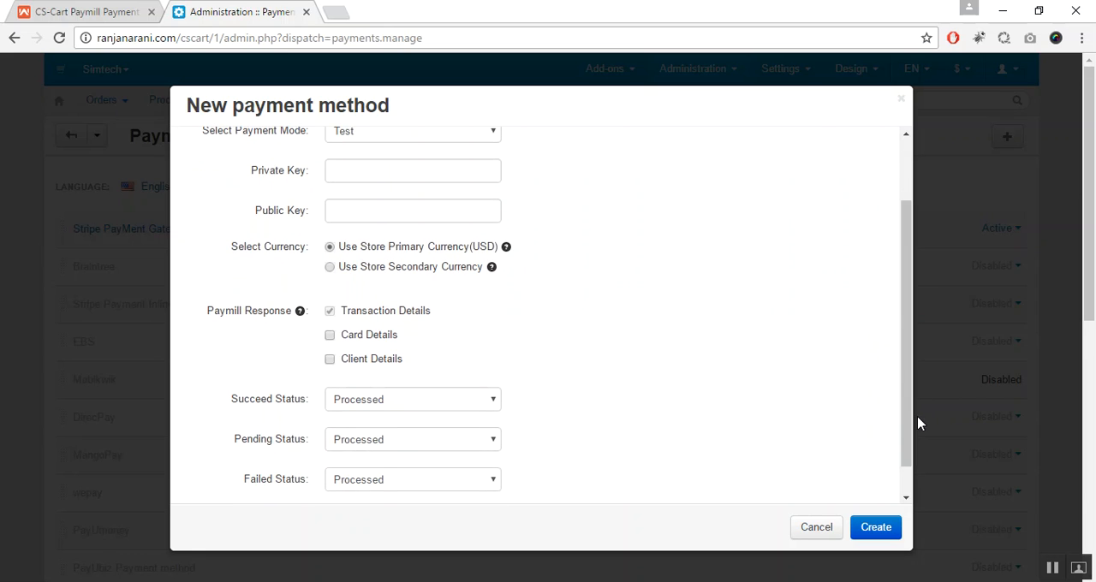
left_click(330, 361)
Step: Map the order statuses: Succeed Status to Processed, Pending Status to Open and Failed Status to Failed
left_click_drag(911, 358, 913, 411)
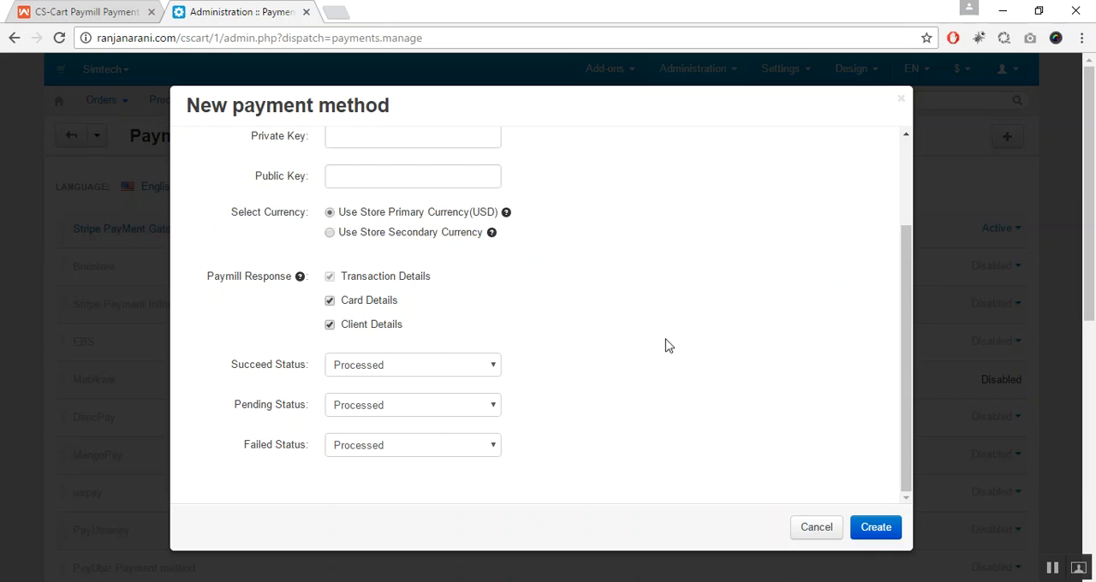
left_click(420, 364)
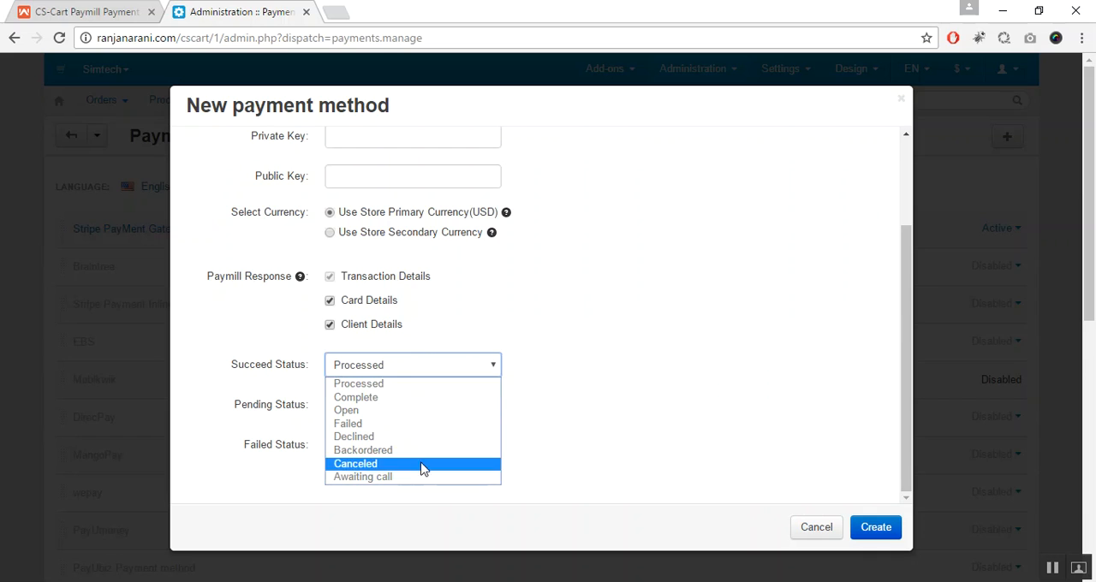
left_click(438, 384)
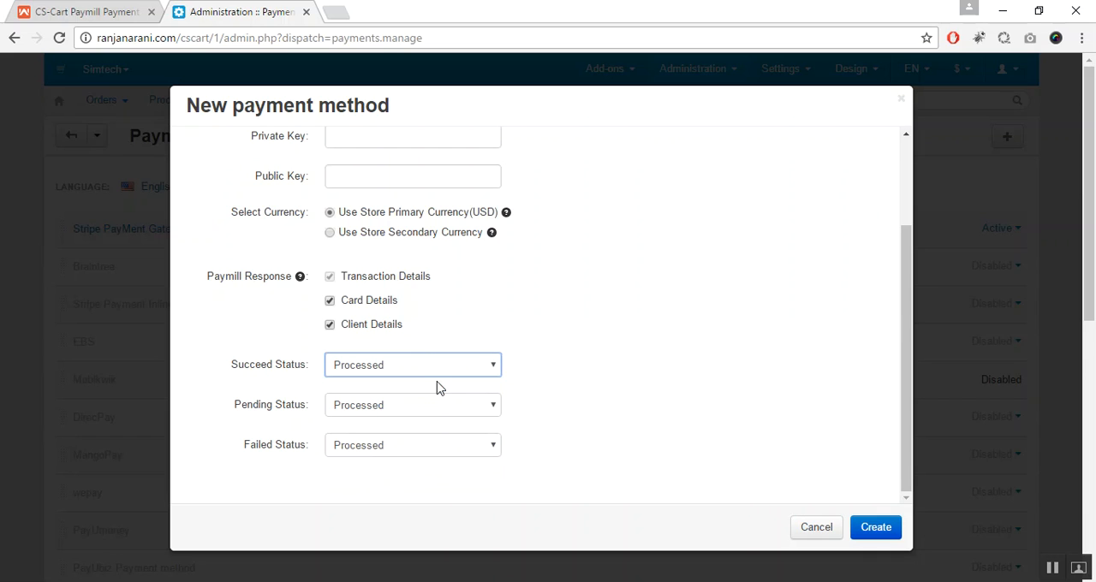
left_click_drag(230, 420, 290, 419)
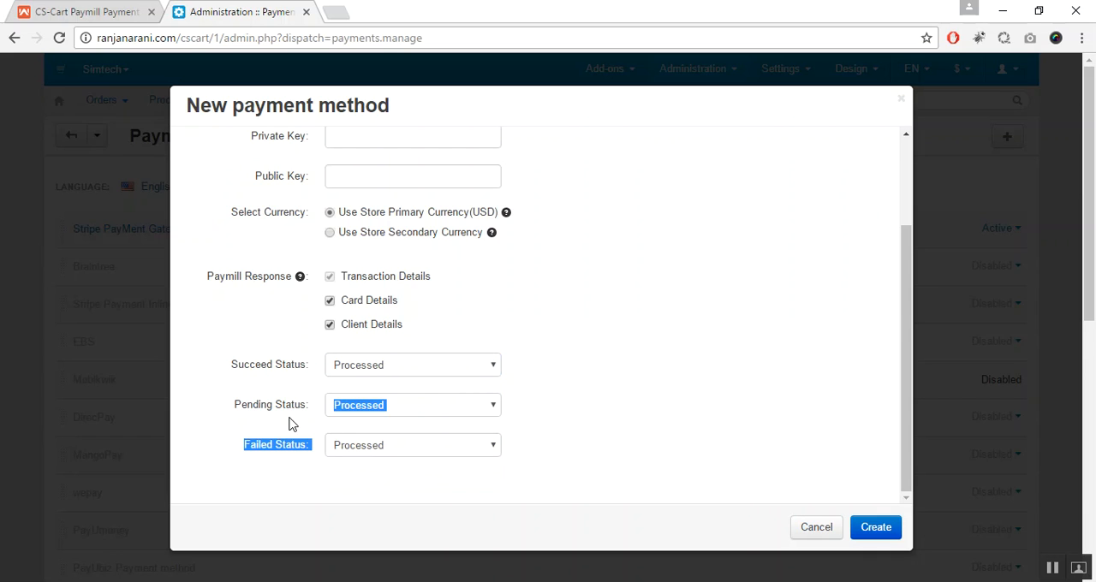
left_click(289, 421)
left_click(405, 411)
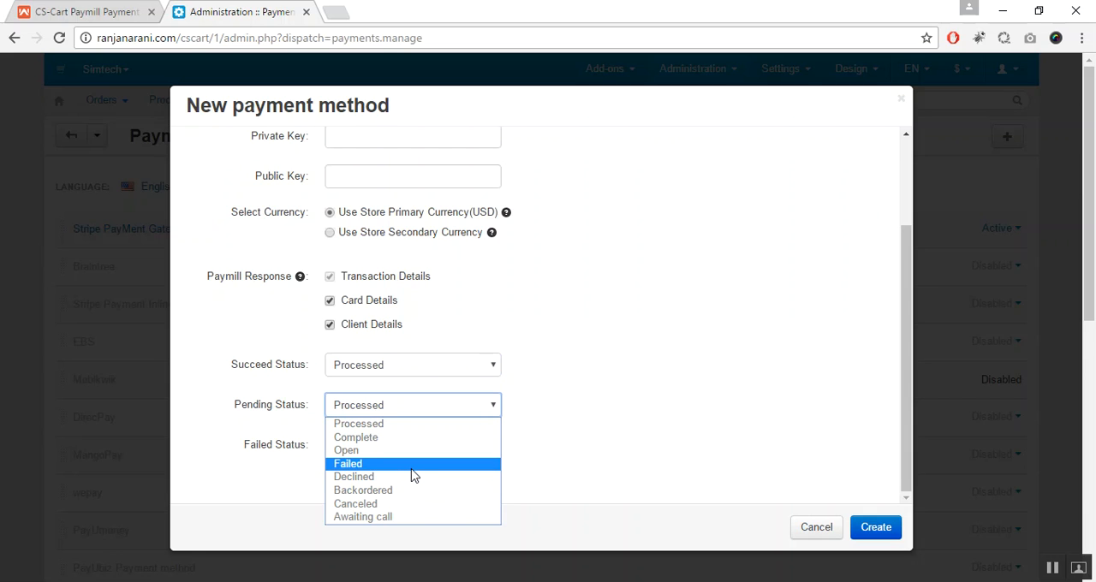
left_click(417, 452)
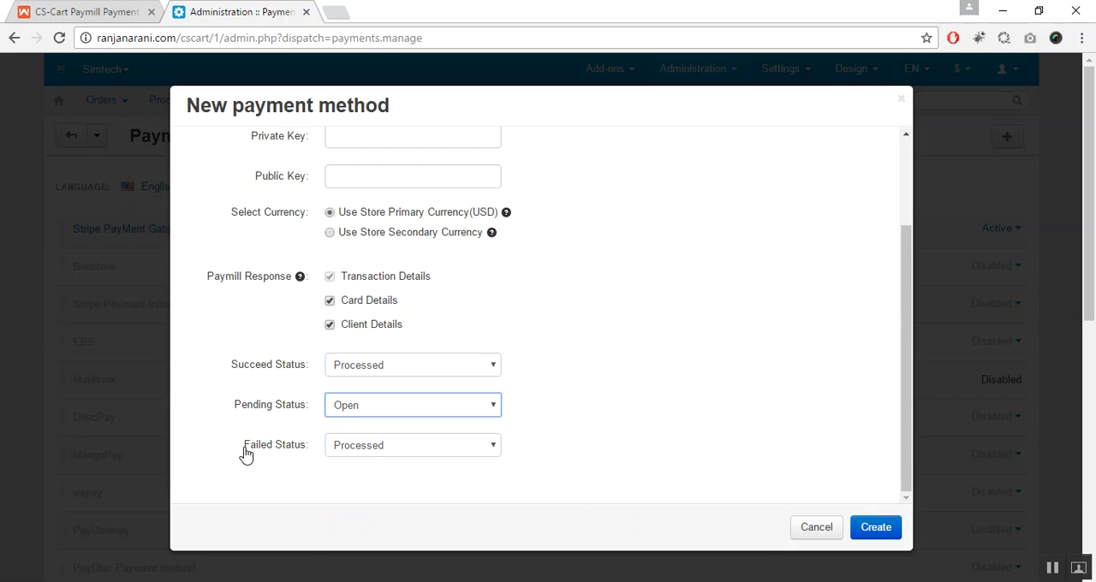
left_click(393, 456)
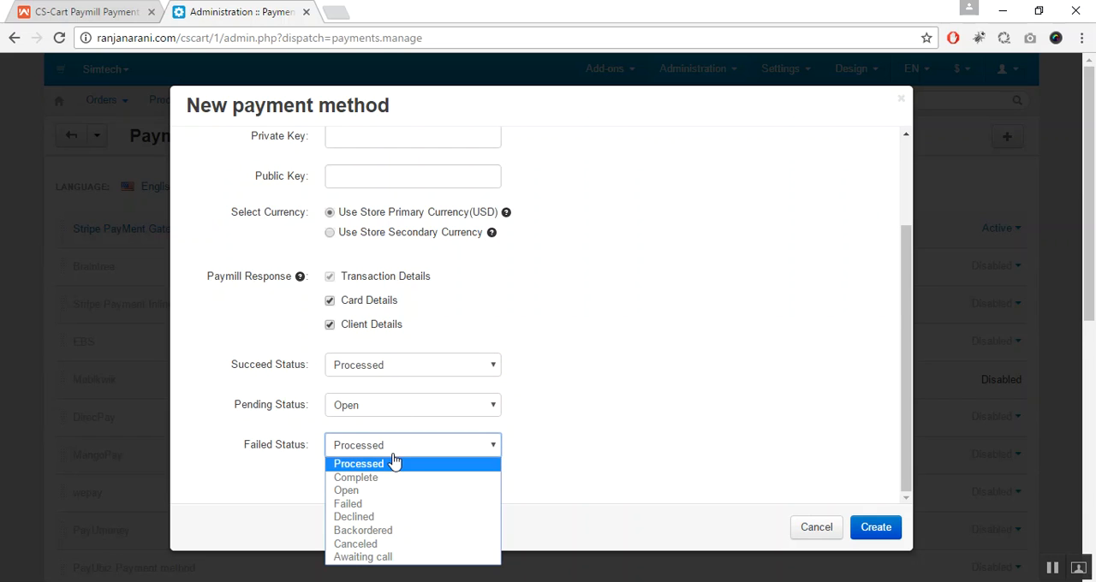
left_click(387, 505)
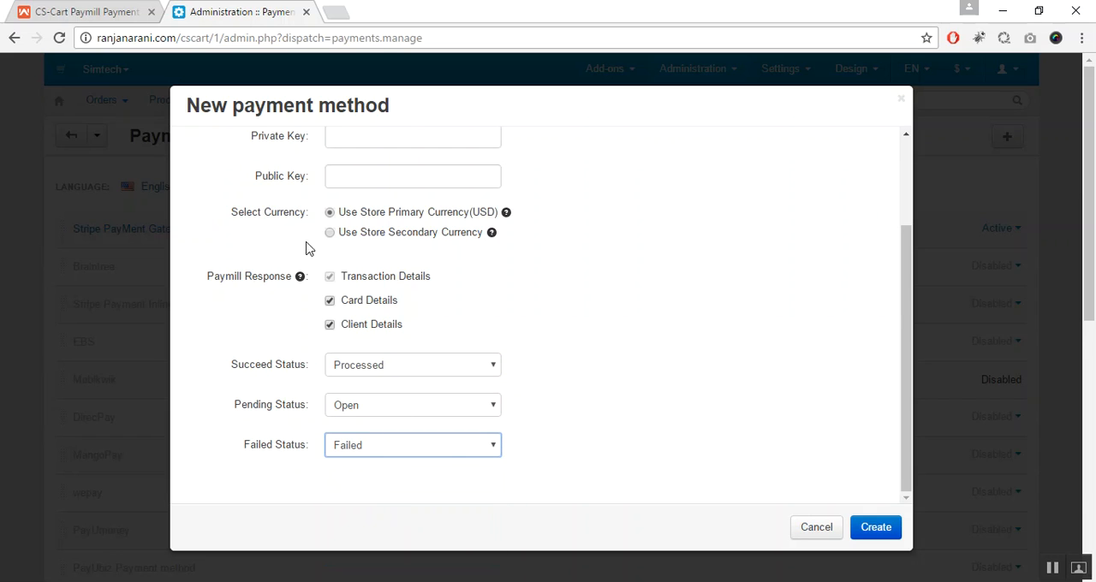
Step: Create the configured Paymill payment method and check its entry in the payment methods list
left_click(907, 366)
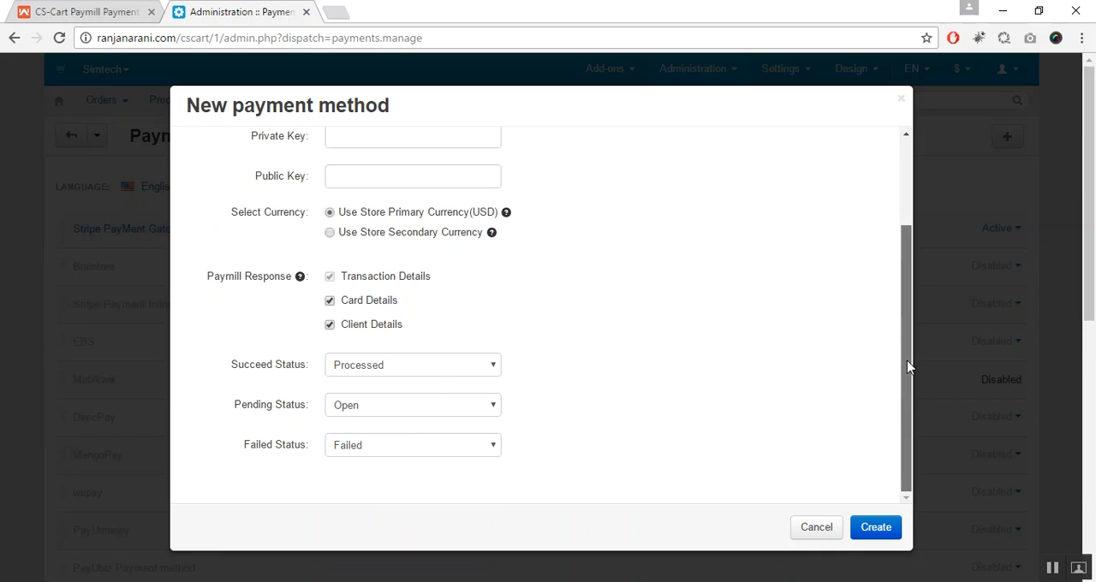
left_click(882, 531)
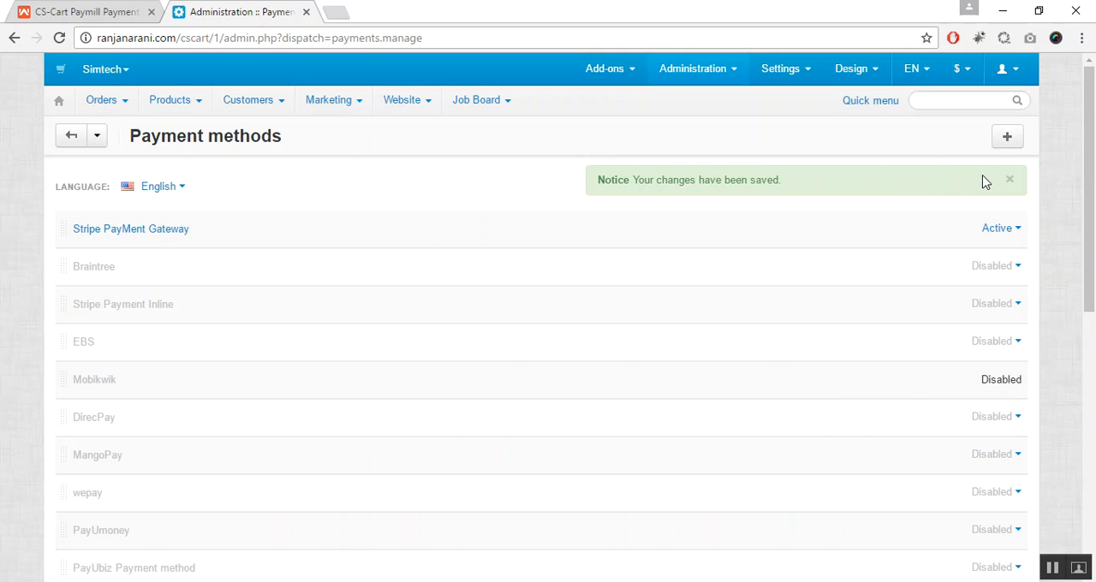
left_click(1009, 181)
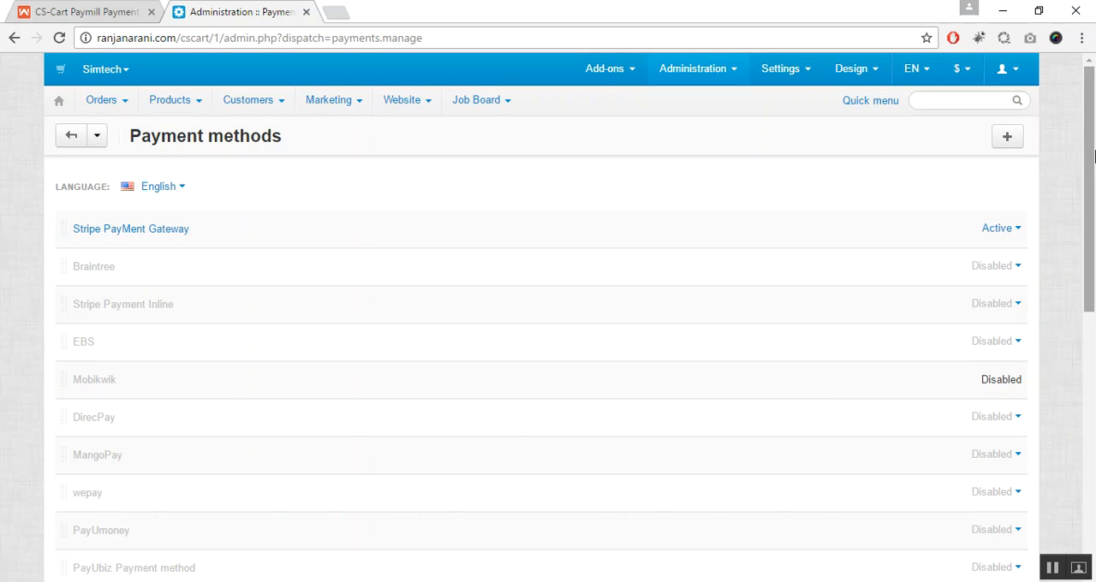
scroll(1093, 155, "down", 4)
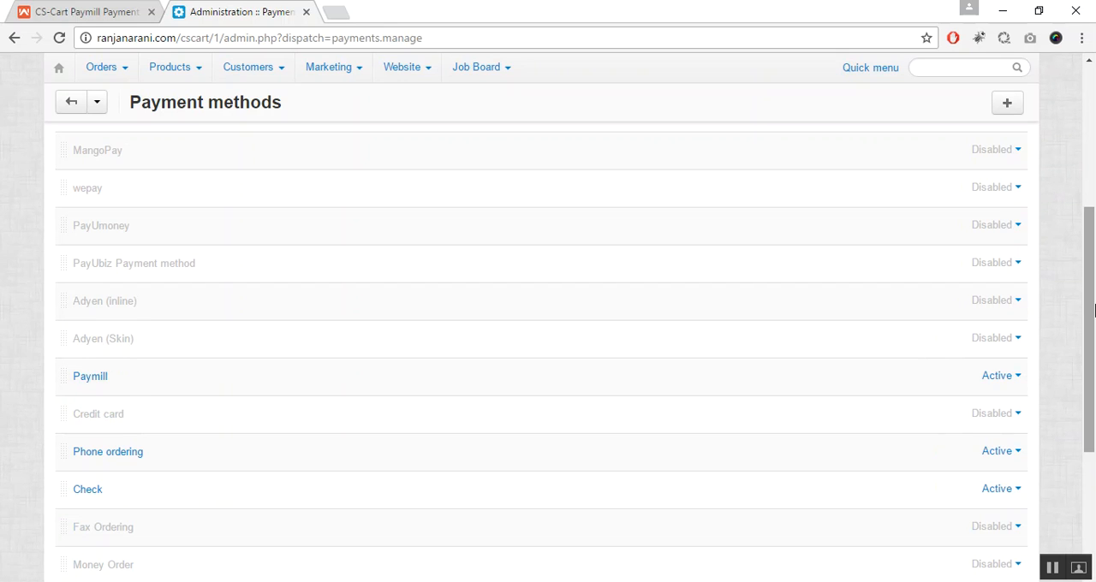
left_click_drag(1093, 310, 1094, 153)
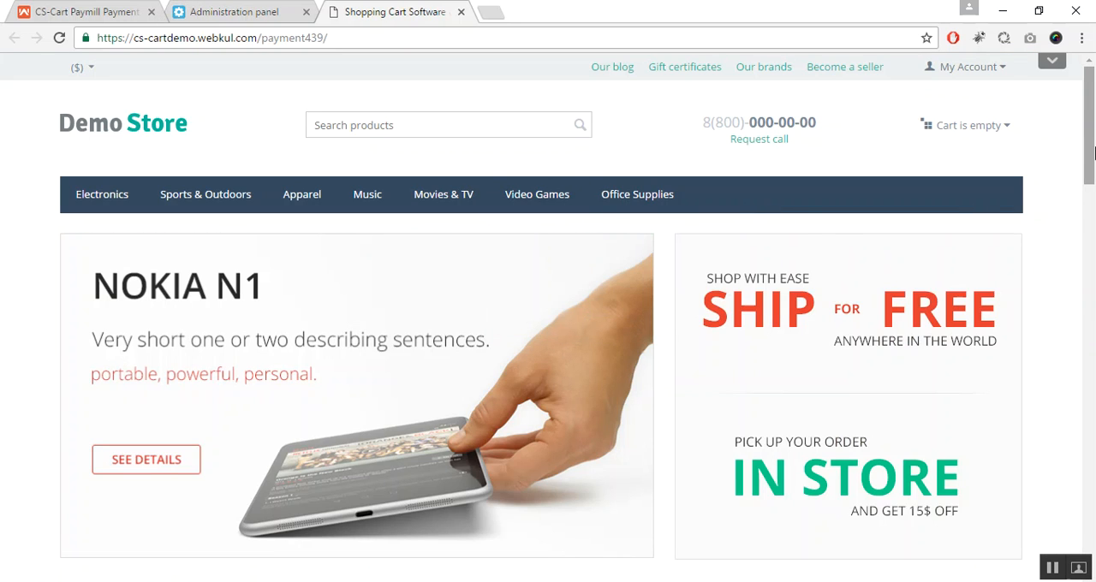
Step: Add the Compact Full HD Camcorder to the Demo Store cart and proceed through checkout with the custom shipping method
left_click_drag(1093, 107, 1094, 328)
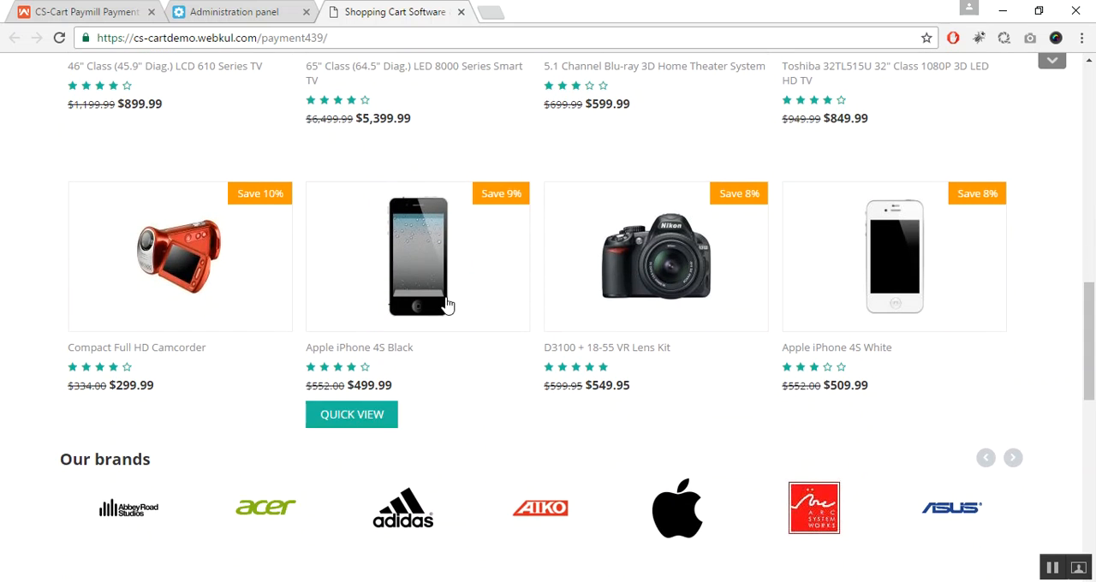
left_click(174, 276)
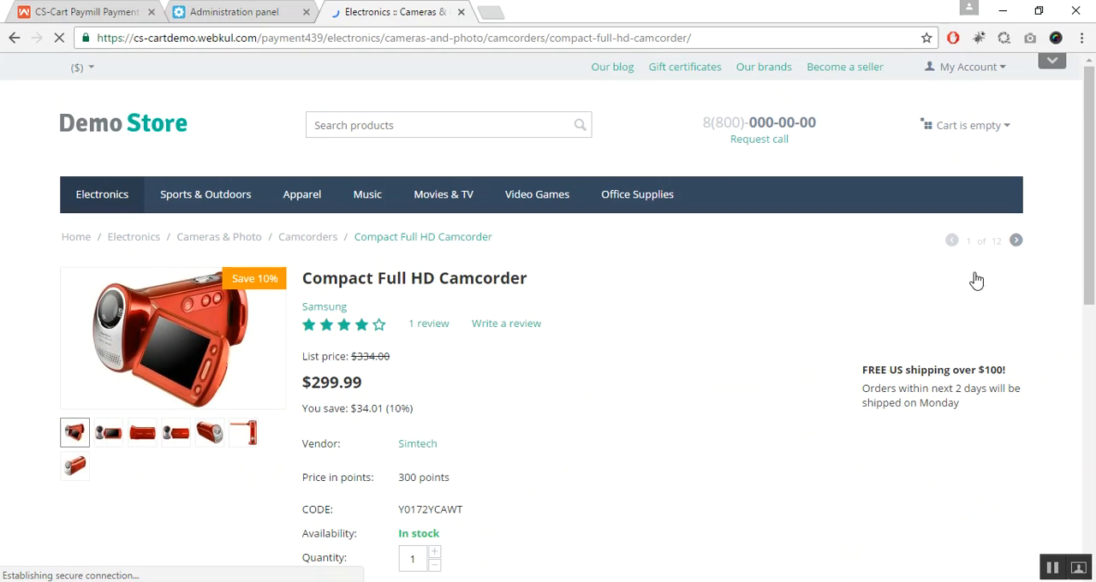
left_click_drag(1094, 287, 1094, 402)
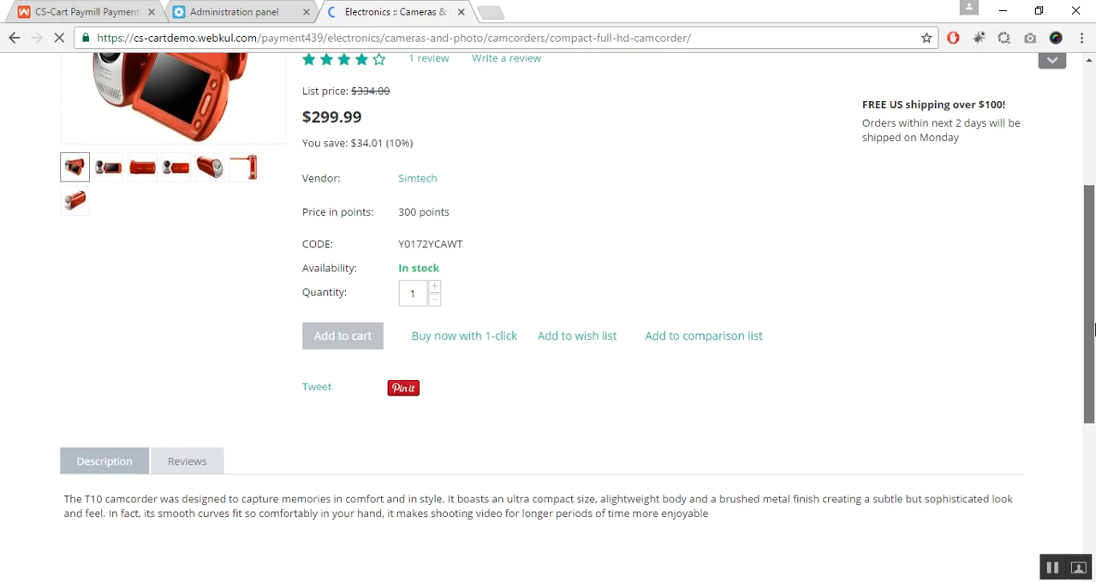
left_click(343, 337)
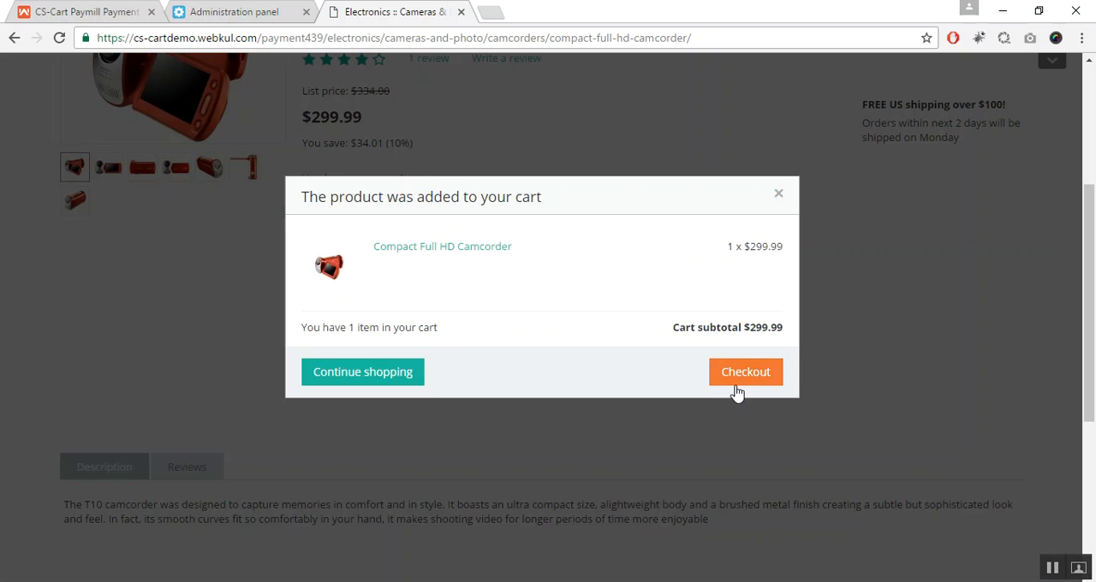
left_click(759, 372)
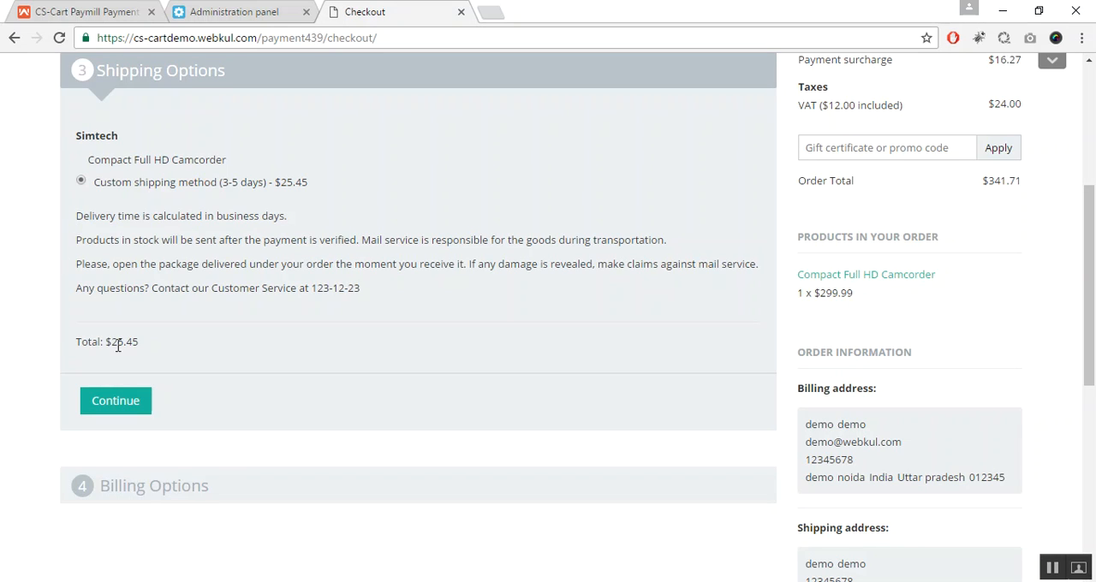
left_click(120, 401)
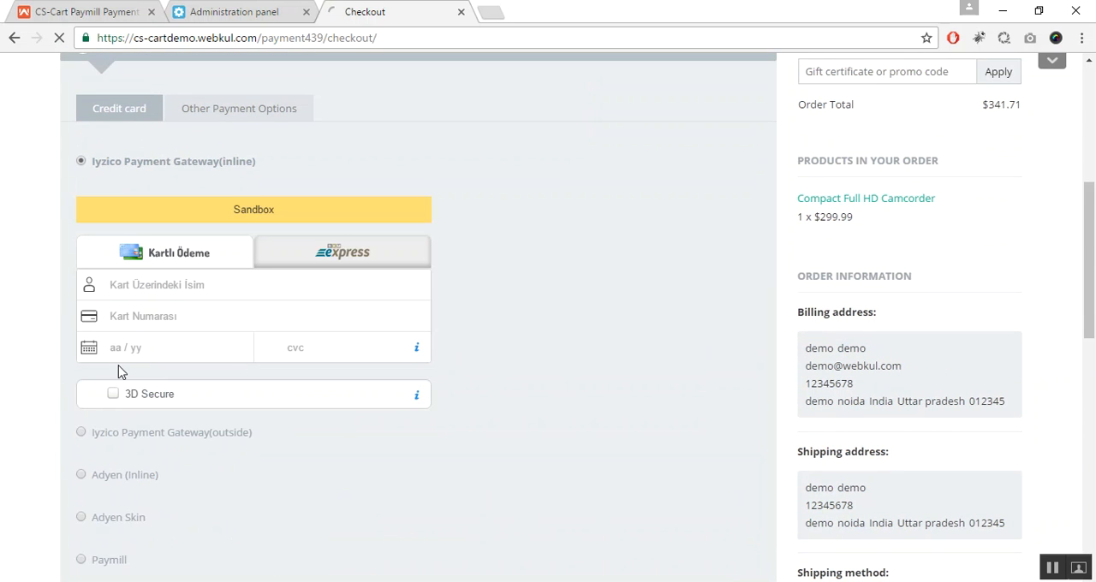
Step: Choose Paymill as the payment method and fill in the credit card number, verification number, cardholder and expiry date
left_click_drag(1093, 245, 1093, 293)
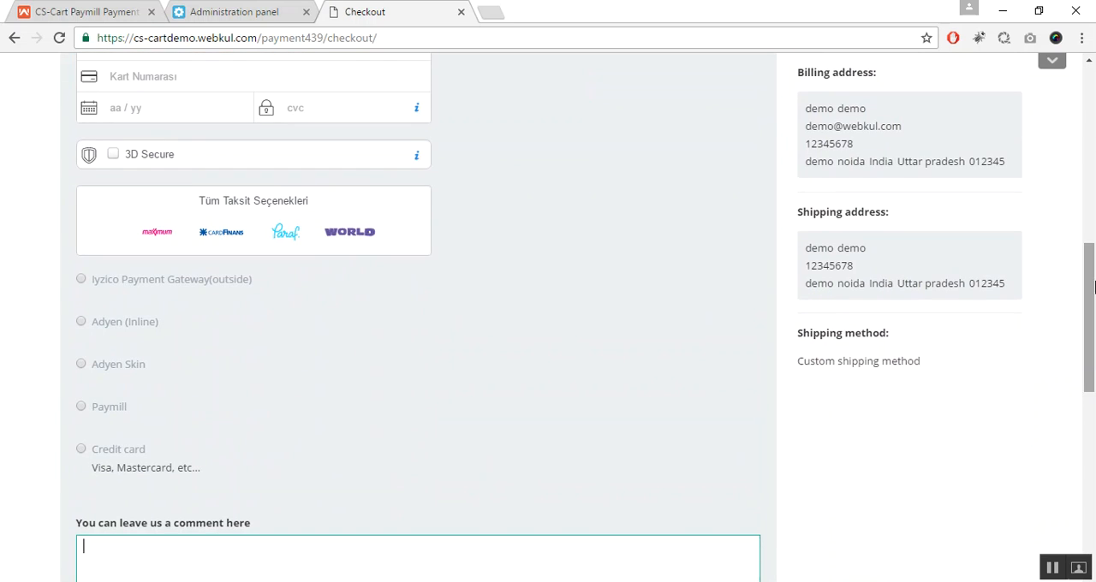
left_click(82, 410)
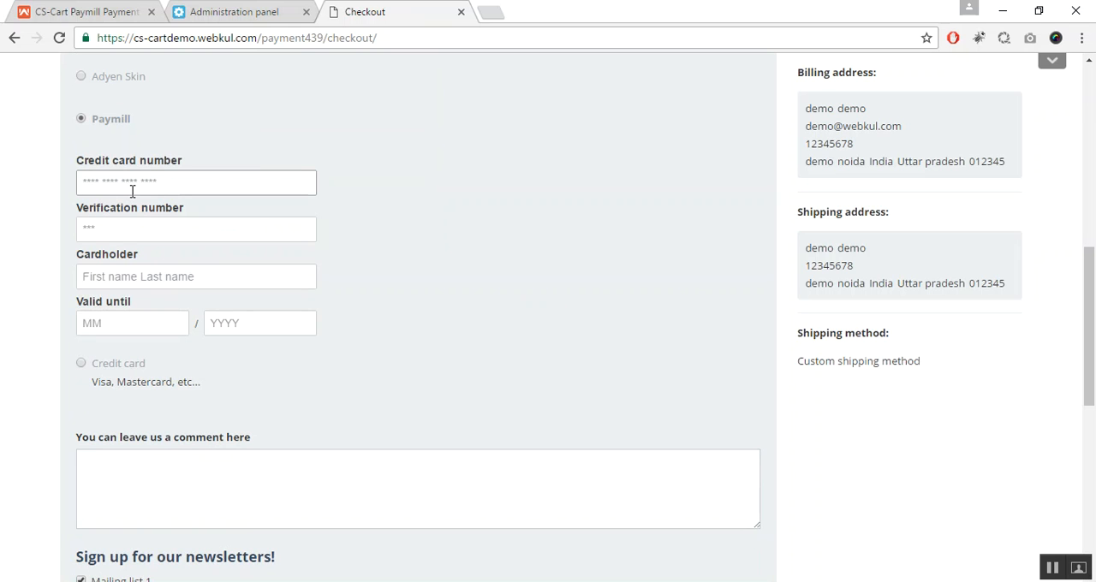
type("41111 1111 1111 1111")
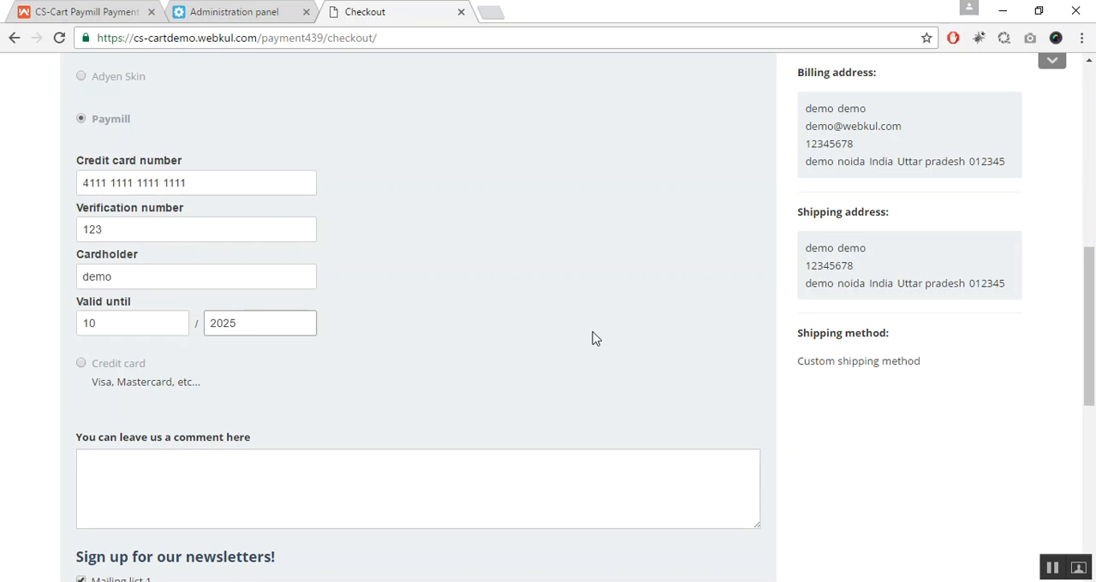
Step: Accept the Terms & conditions of Simtech and submit the order
left_click_drag(1091, 287, 1090, 356)
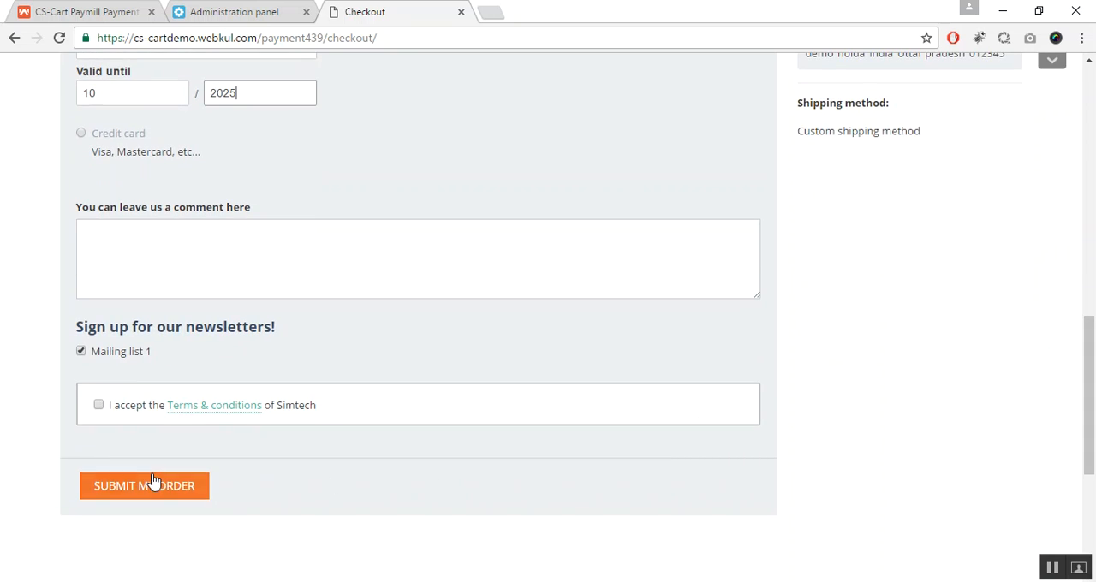
left_click(100, 406)
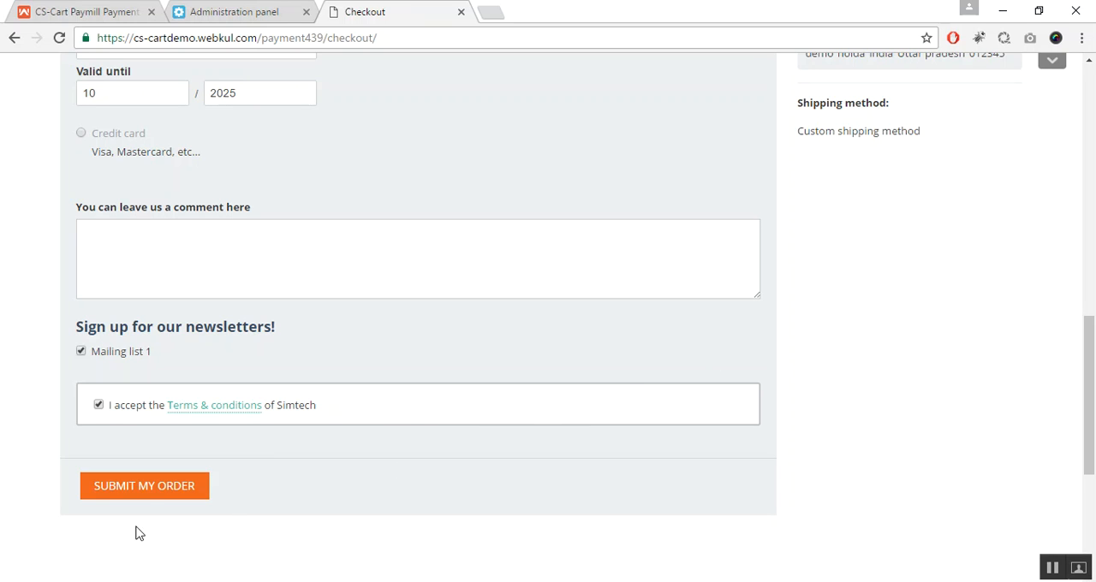
left_click(176, 499)
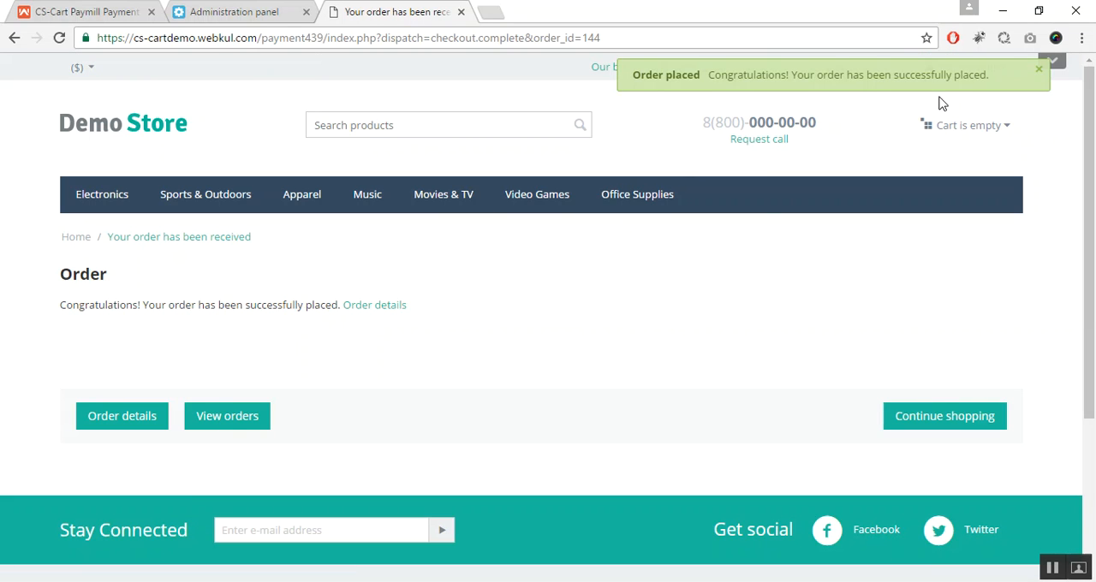
Step: Open the placed order's details and review its products and summary information
left_click(396, 317)
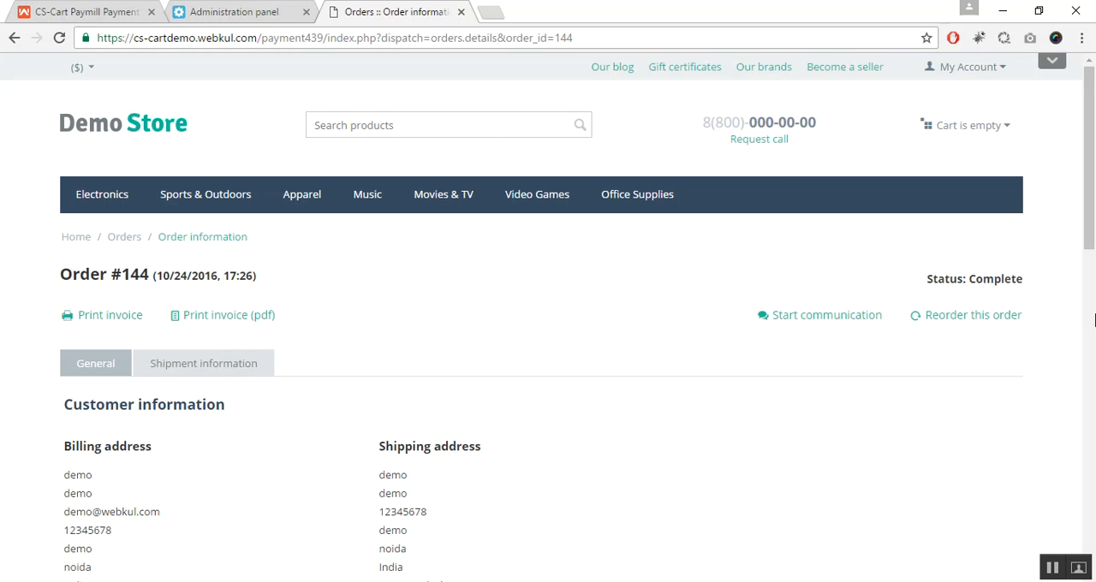
left_click_drag(1093, 181, 1093, 343)
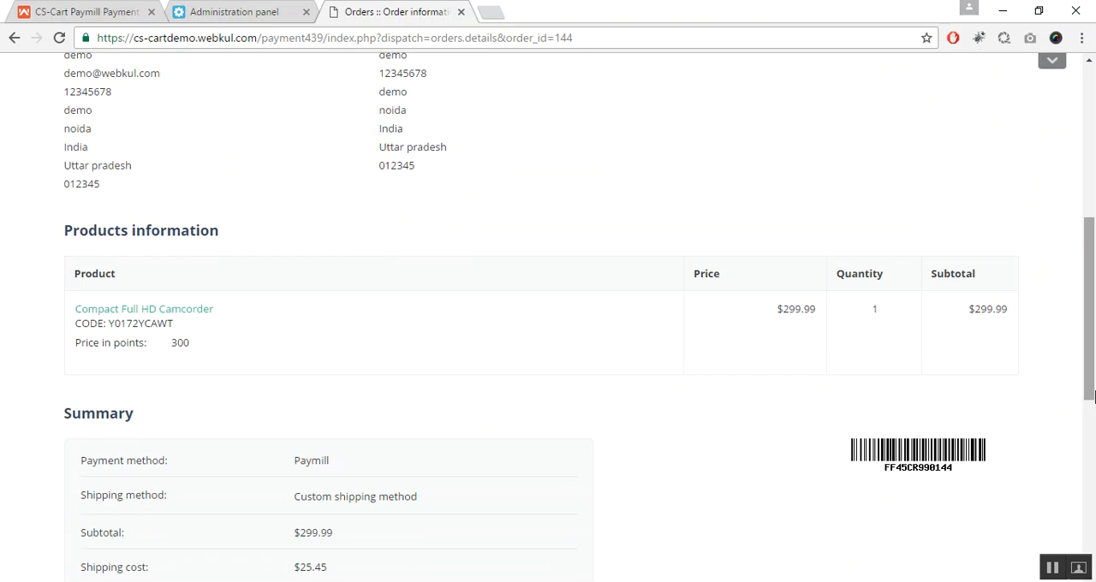
scroll(1093, 390, "up", 5)
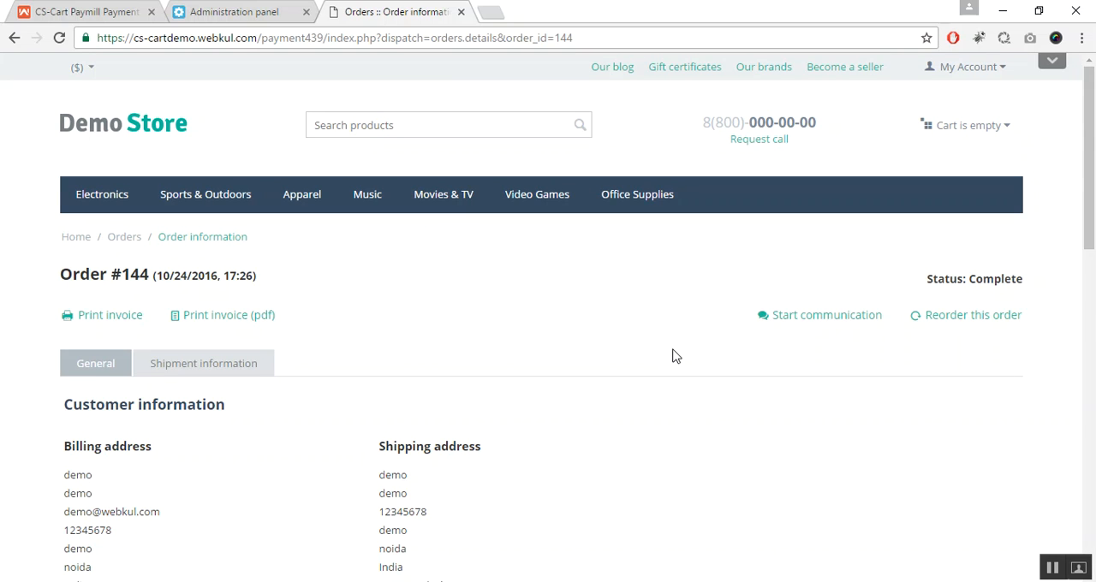
Step: Switch to the store's administration panel and open the Paymill Refund Log
key("ctrl+shift+Tab")
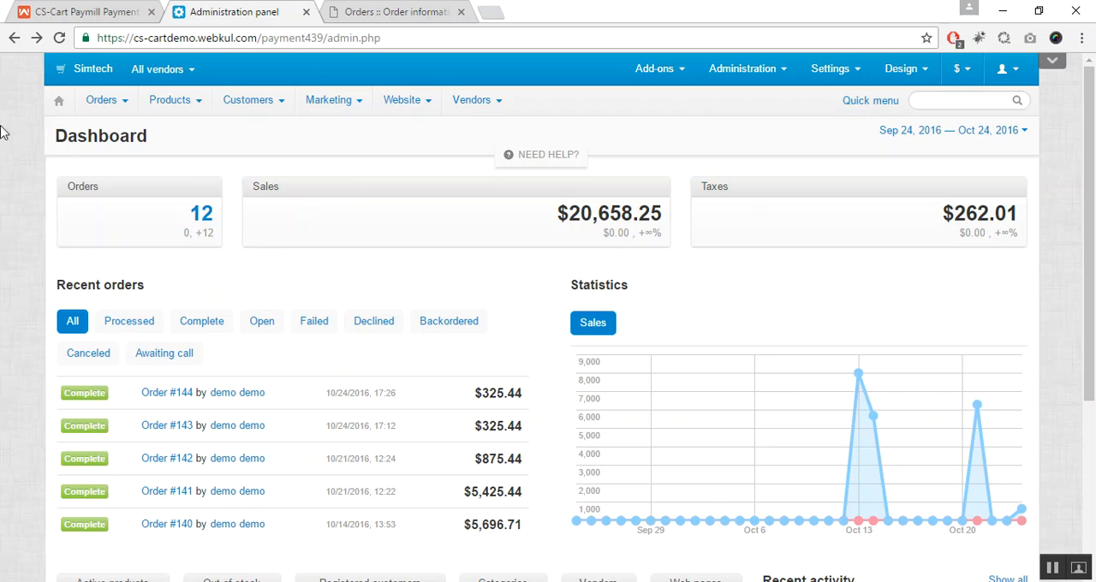
mouse_move(93, 100)
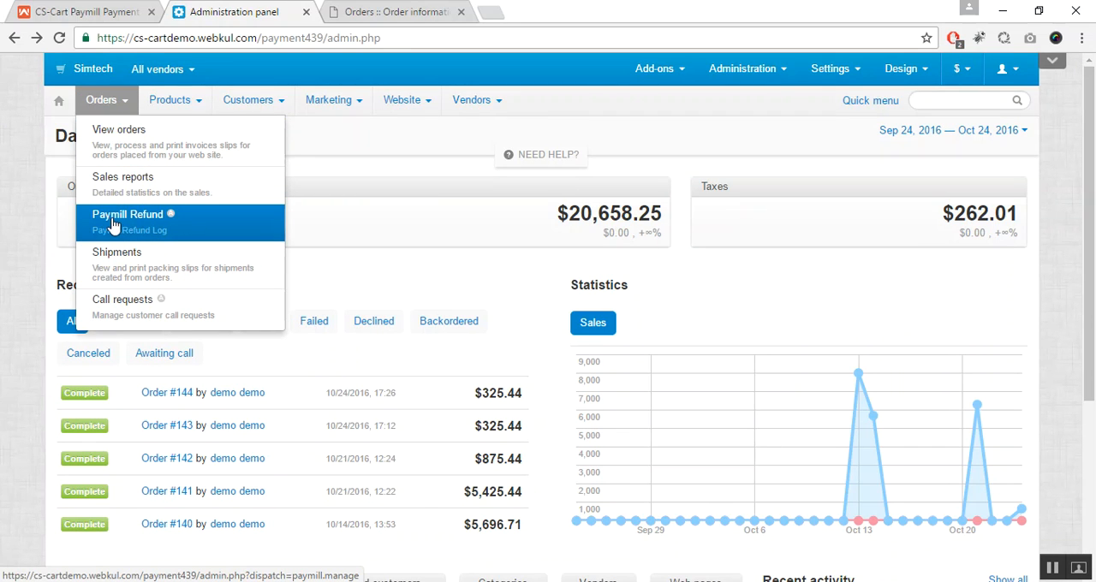
left_click(174, 229)
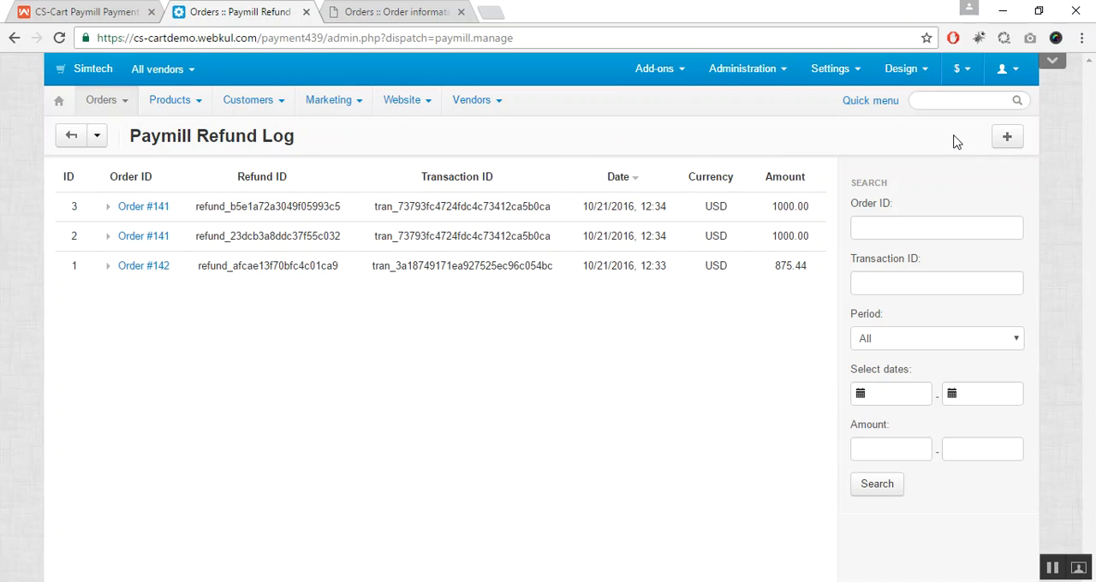
Step: Issue a Paymill refund of 10 with the reason xyz, entering the order ID of the order in the log's first row
left_click(1008, 142)
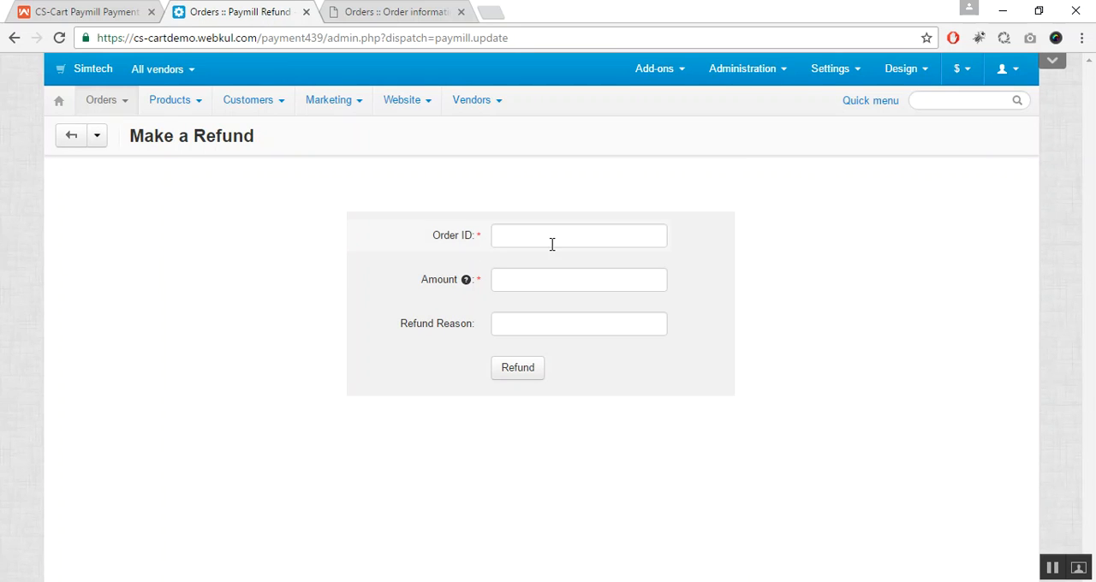
left_click(552, 237)
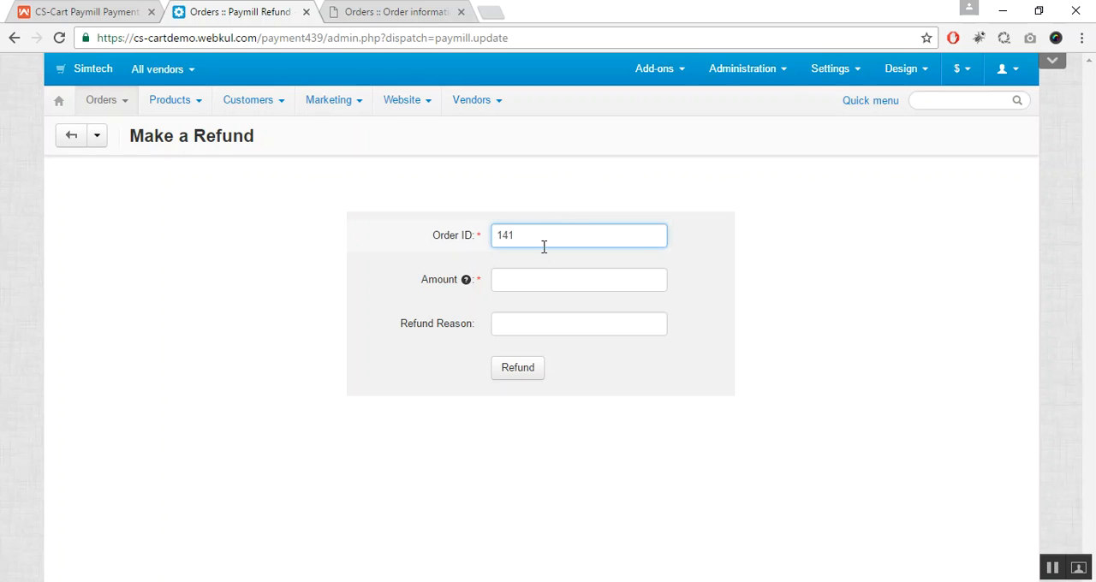
left_click(531, 273)
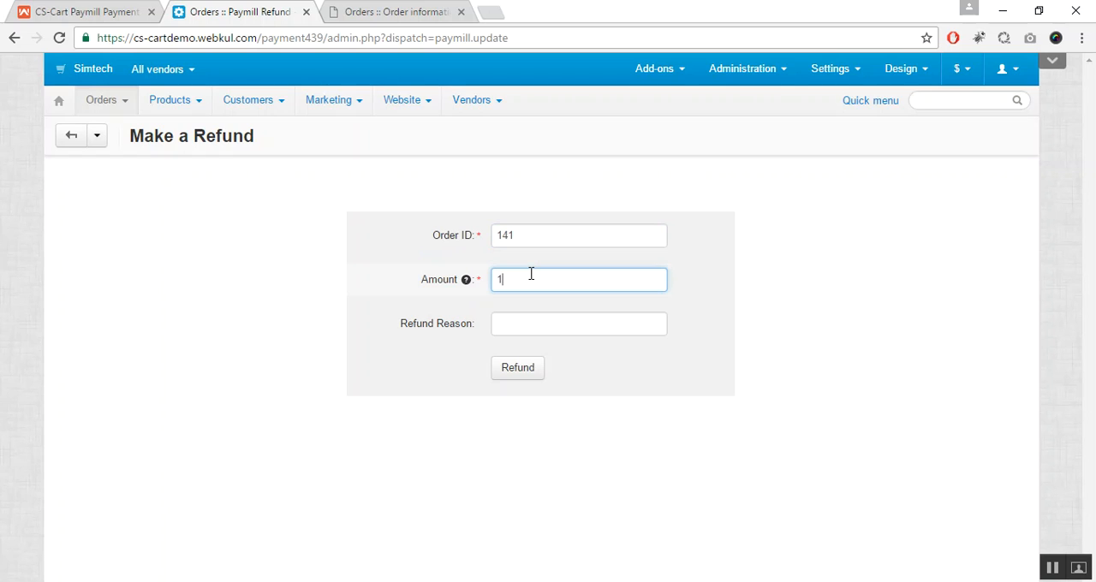
left_click(532, 322)
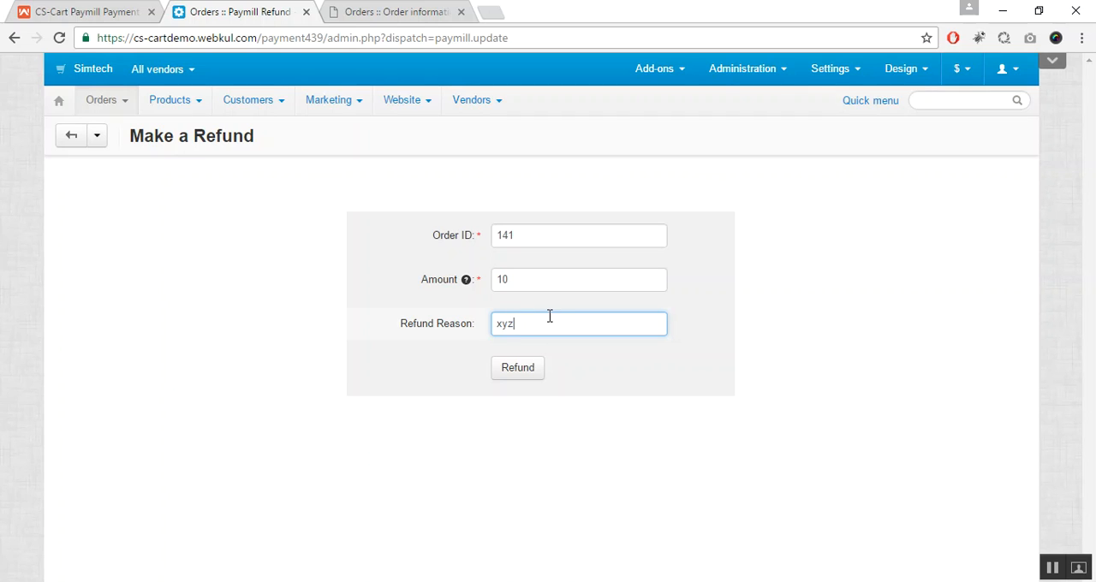
left_click(520, 369)
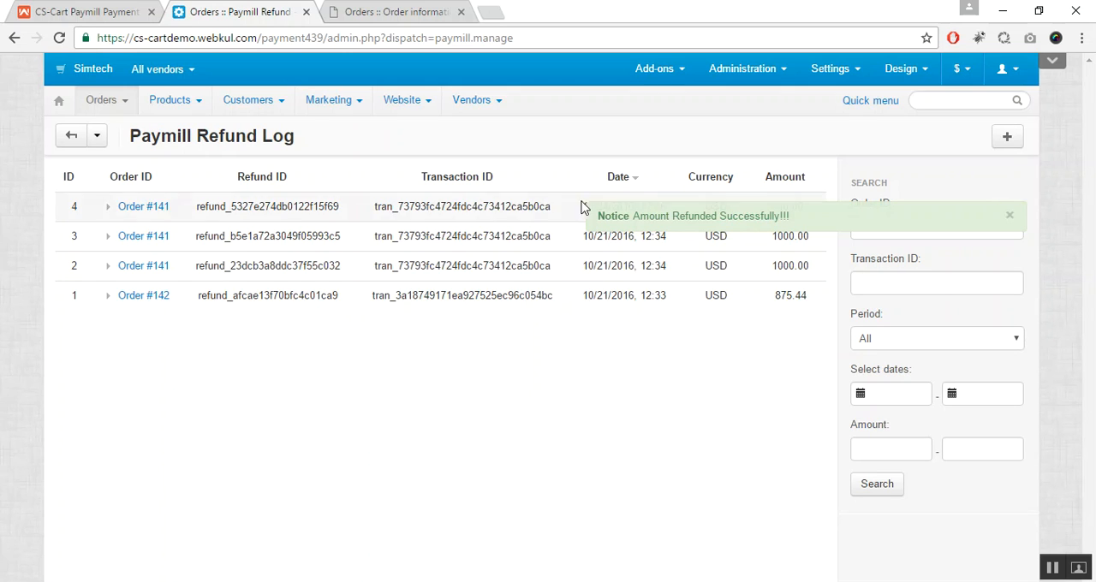
left_click(1010, 215)
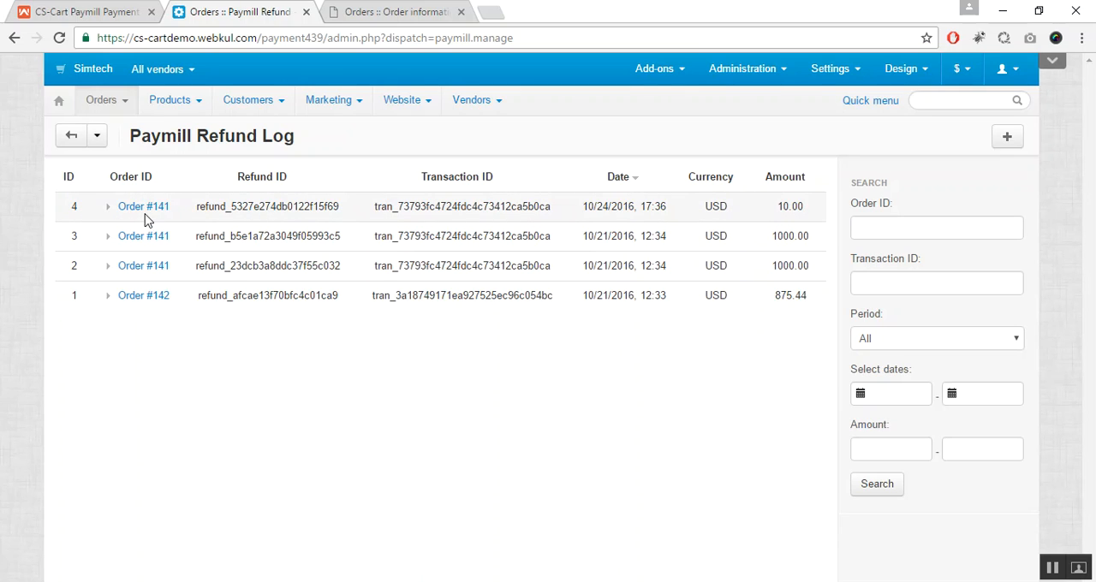
Step: Examine the refund ID and transaction ID of the newest entry in the refund log
left_click_drag(230, 209, 356, 206)
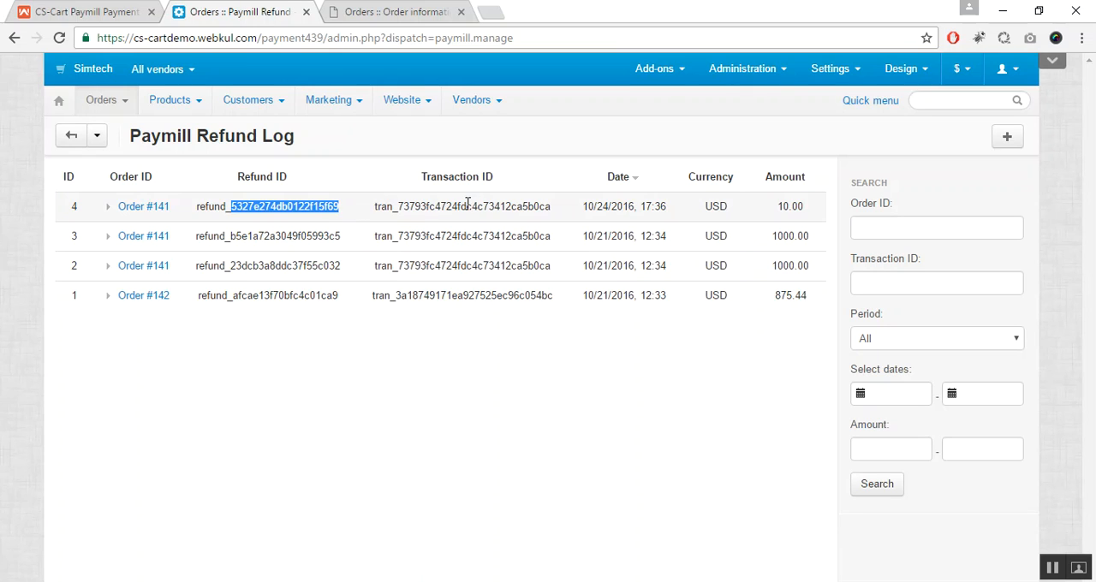
left_click_drag(467, 205, 528, 206)
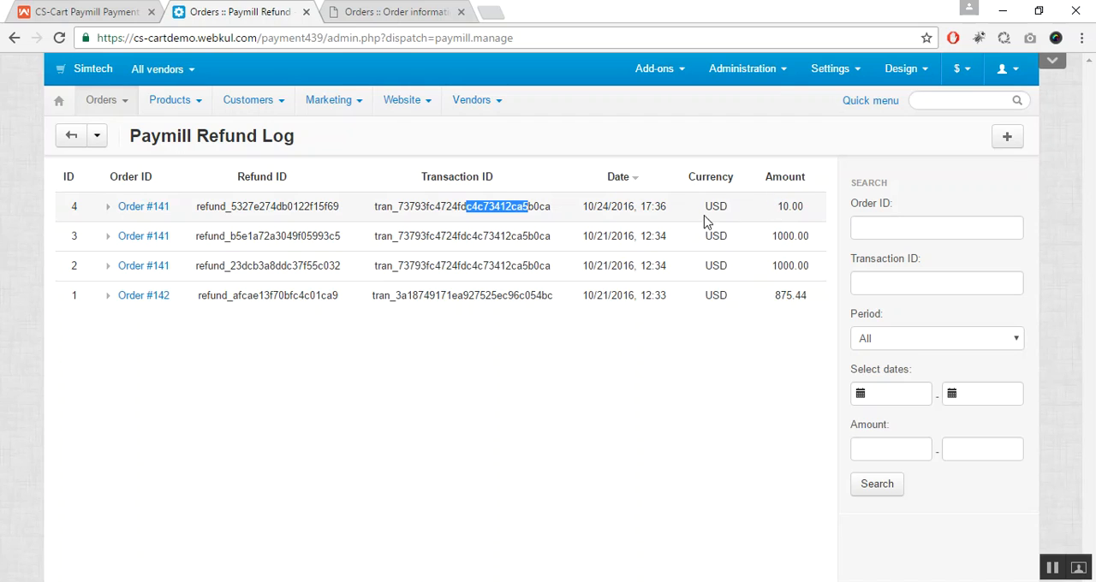
left_click(552, 182)
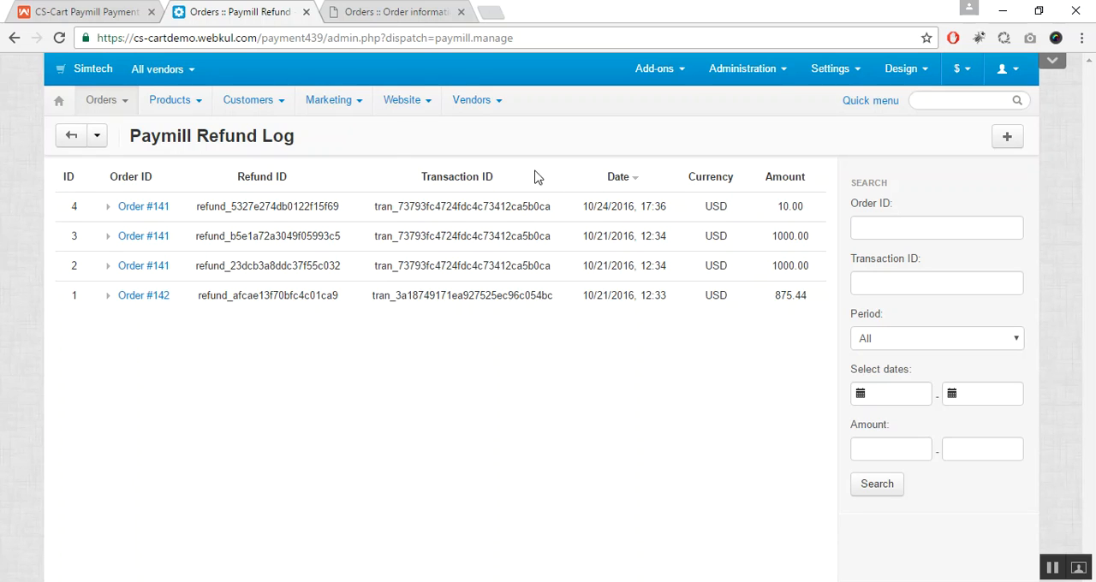
Step: Open the newest order from the admin order list and examine its Paymill payment information
left_click(110, 103)
left_click(123, 137)
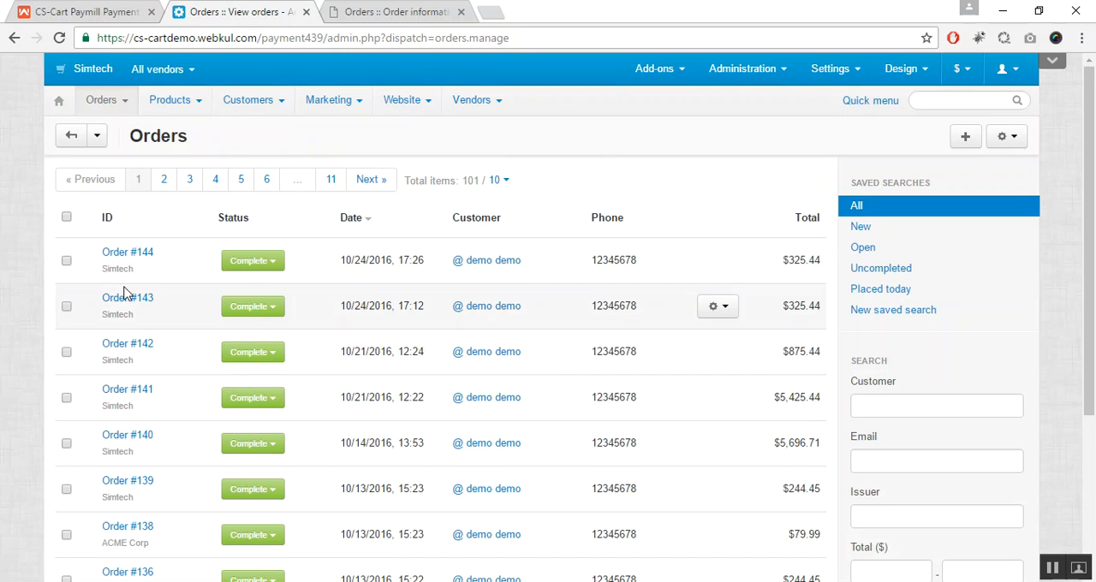
left_click(130, 255)
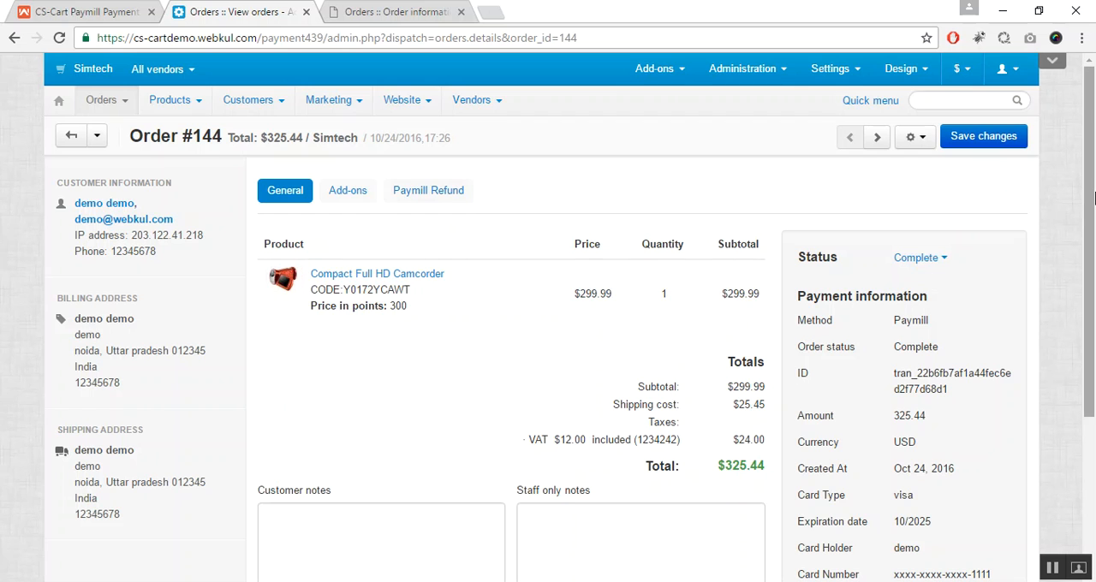
left_click_drag(1093, 199, 1094, 272)
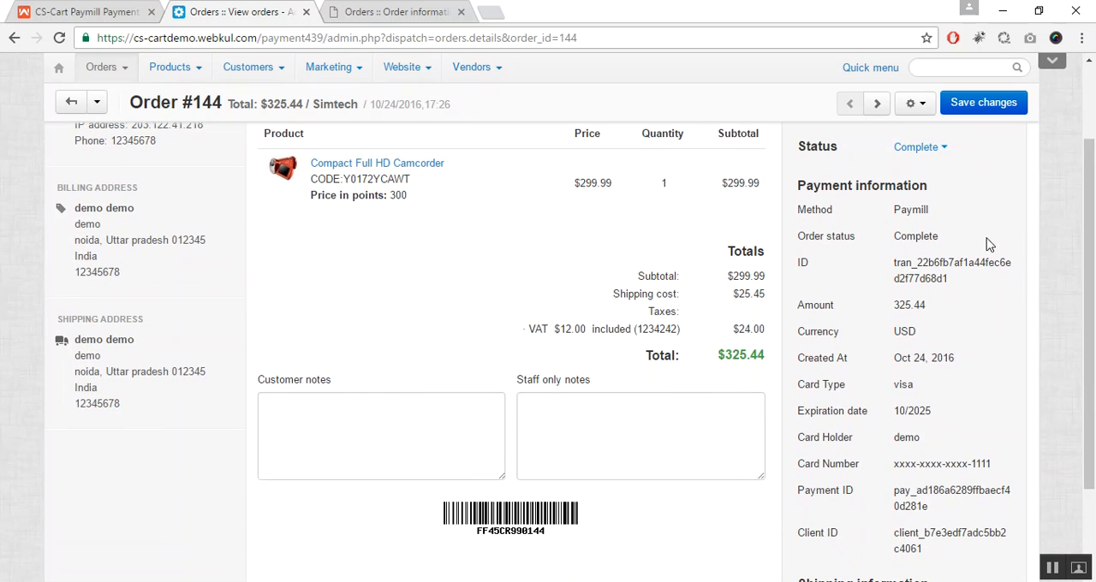
Step: Review the order's payment information, then examine the payable amount, refunded amount and refund modes in its Paymill Refund section
scroll(942, 206, "down", 1)
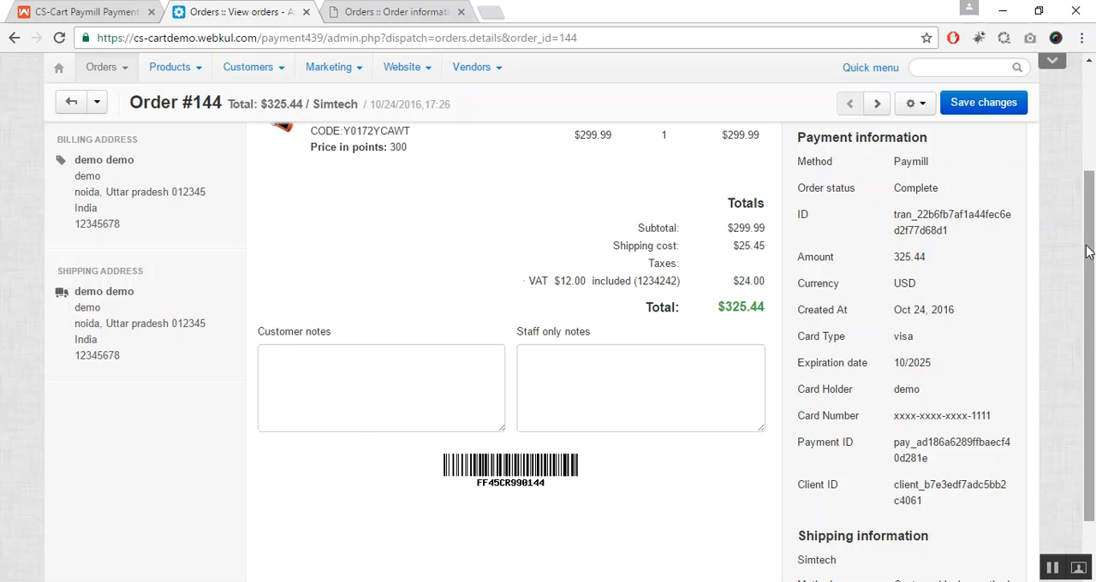
left_click_drag(1088, 240, 1088, 135)
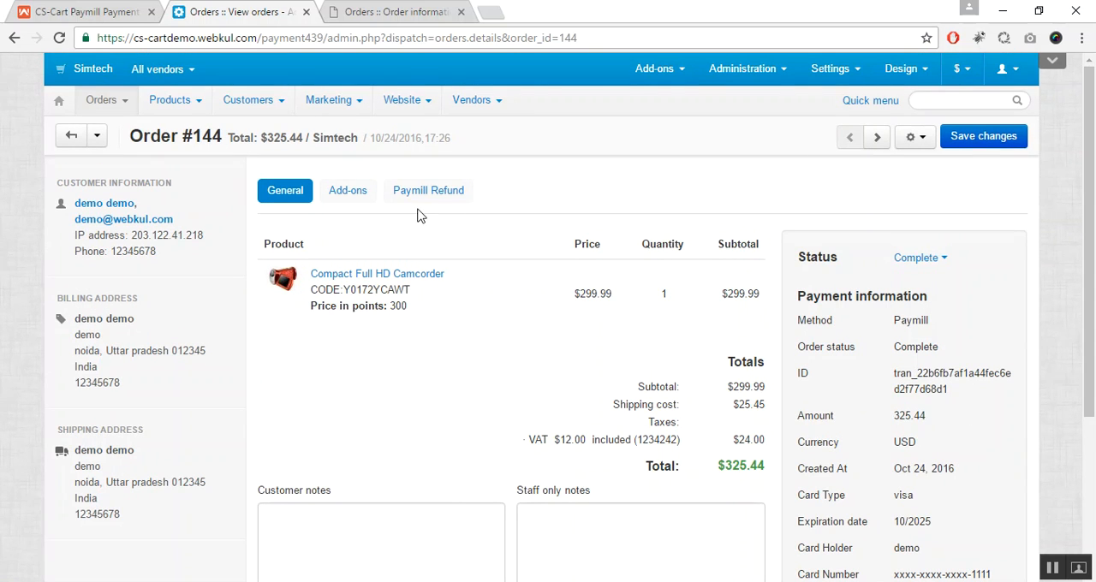
left_click(447, 194)
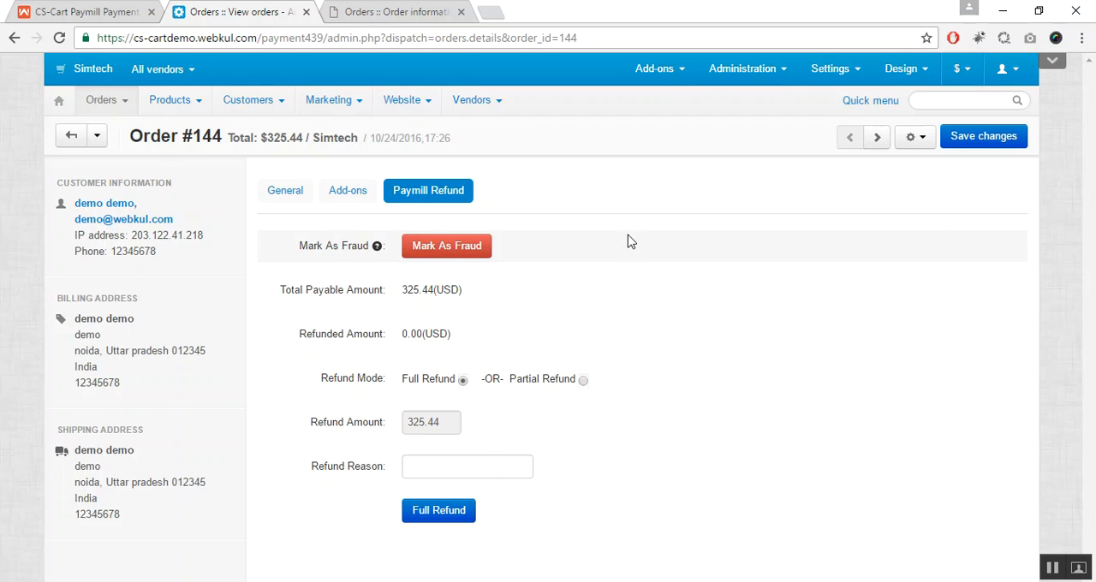
left_click(283, 197)
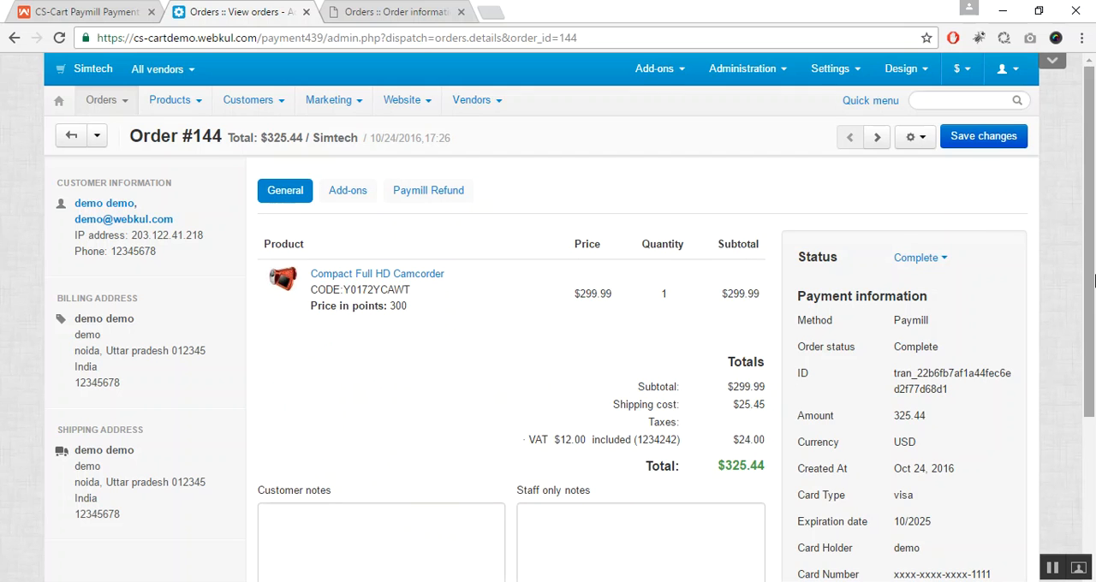
mouse_move(1092, 216)
left_mouse_down()
mouse_move(1094, 230)
mouse_move(1095, 215)
left_mouse_up()
left_click(444, 200)
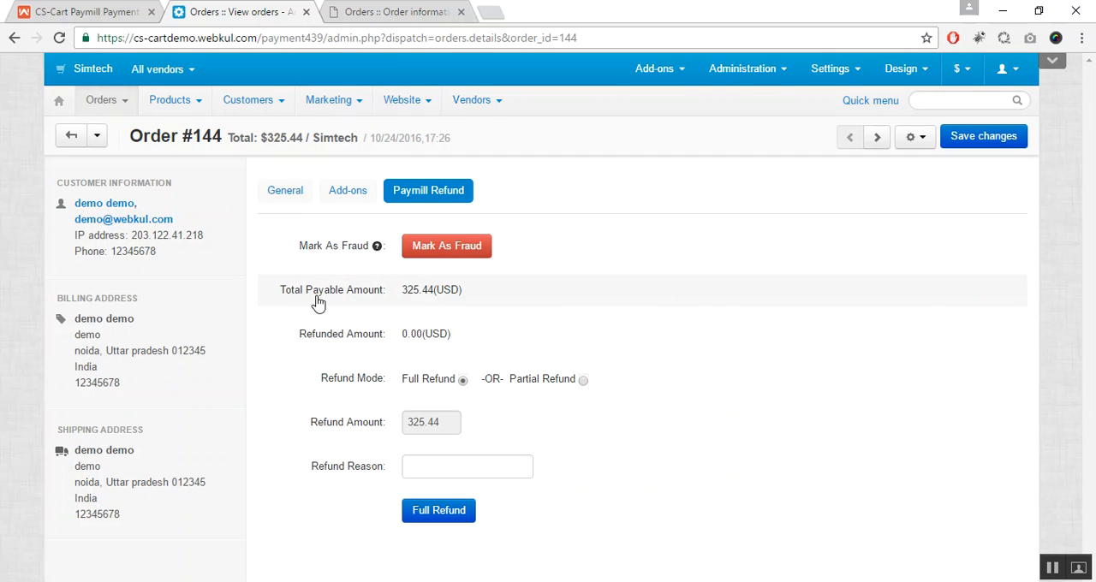
left_click_drag(321, 310, 442, 305)
left_click(442, 305)
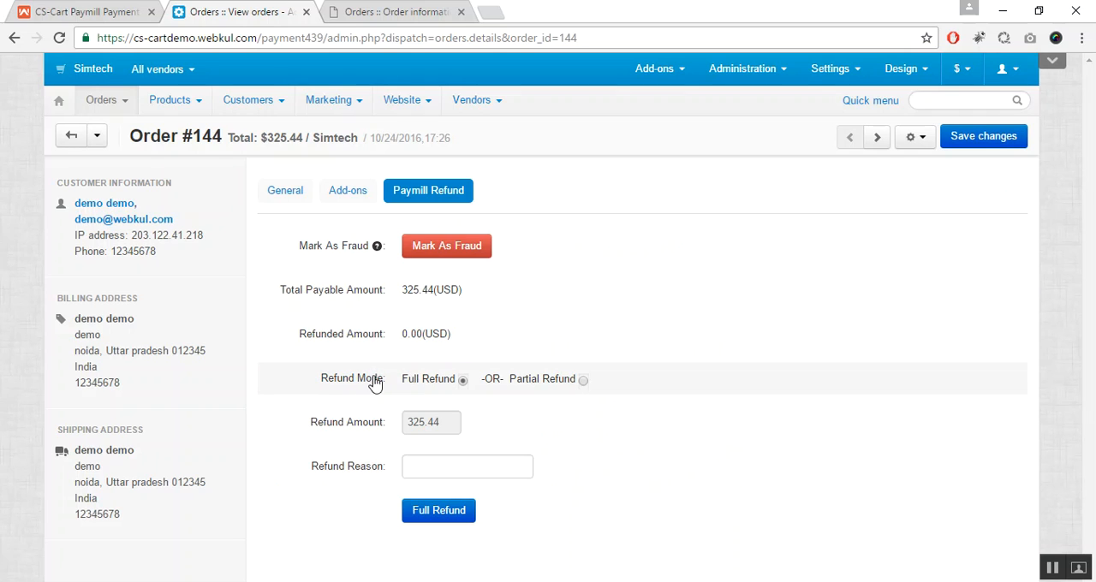
Step: Issue a partial Paymill refund of 10 on the order with the reason xyz and dismiss the resulting notice
left_click(585, 384)
left_click(442, 422)
left_click(441, 422)
type("10")
left_click(472, 429)
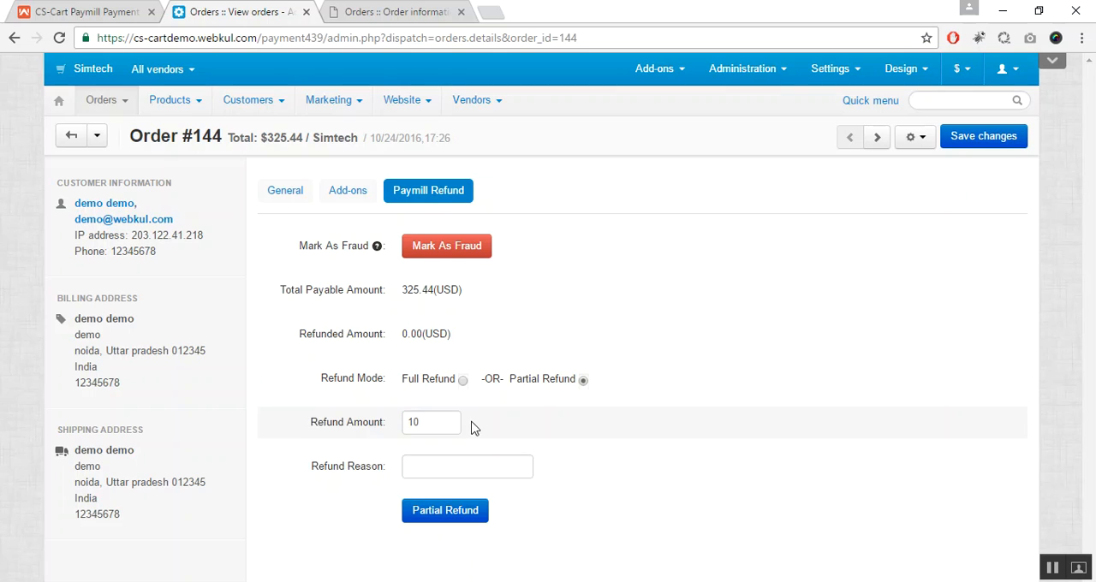
left_click(417, 468)
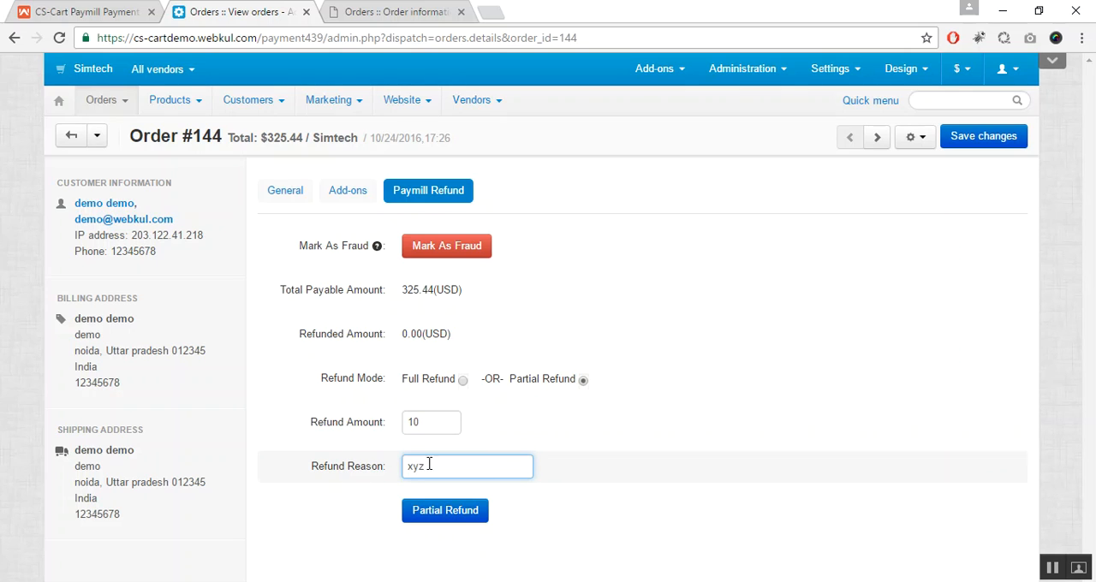
left_click(451, 516)
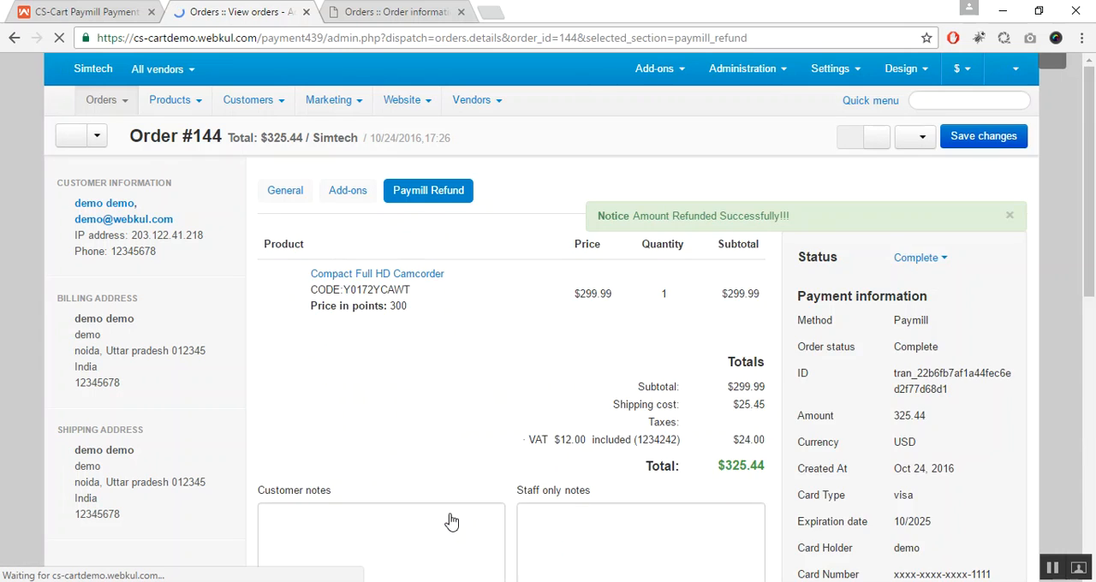
left_click(1010, 216)
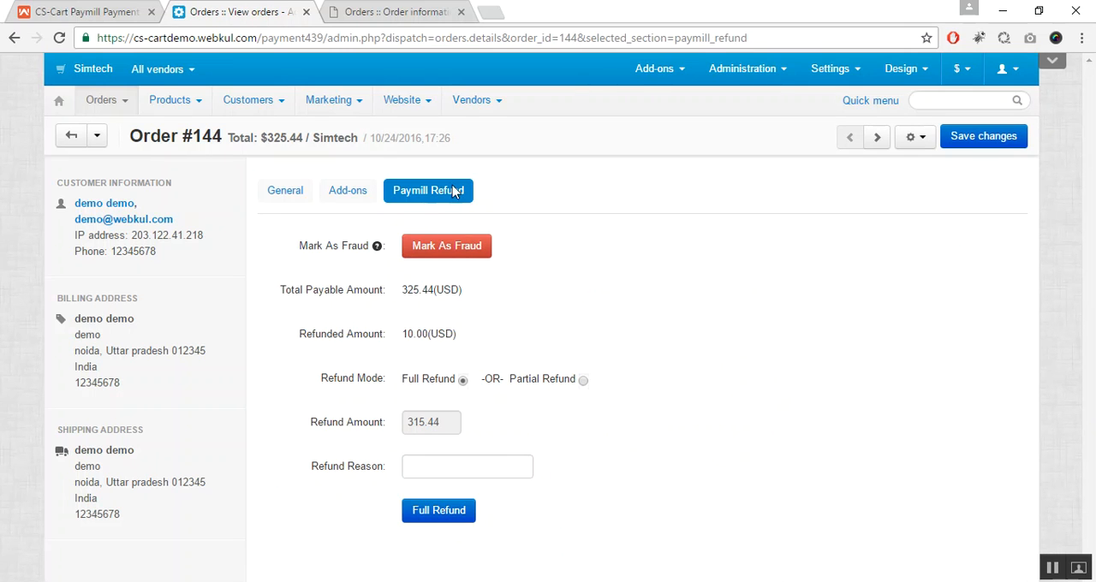
Step: Bring up the order management options of the administration panel
mouse_move(116, 107)
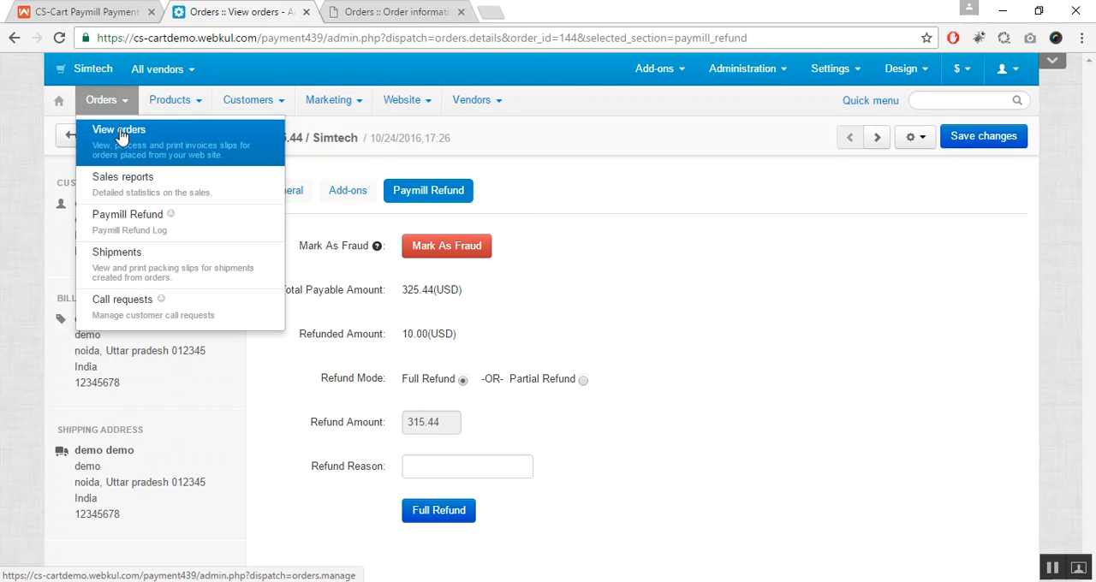